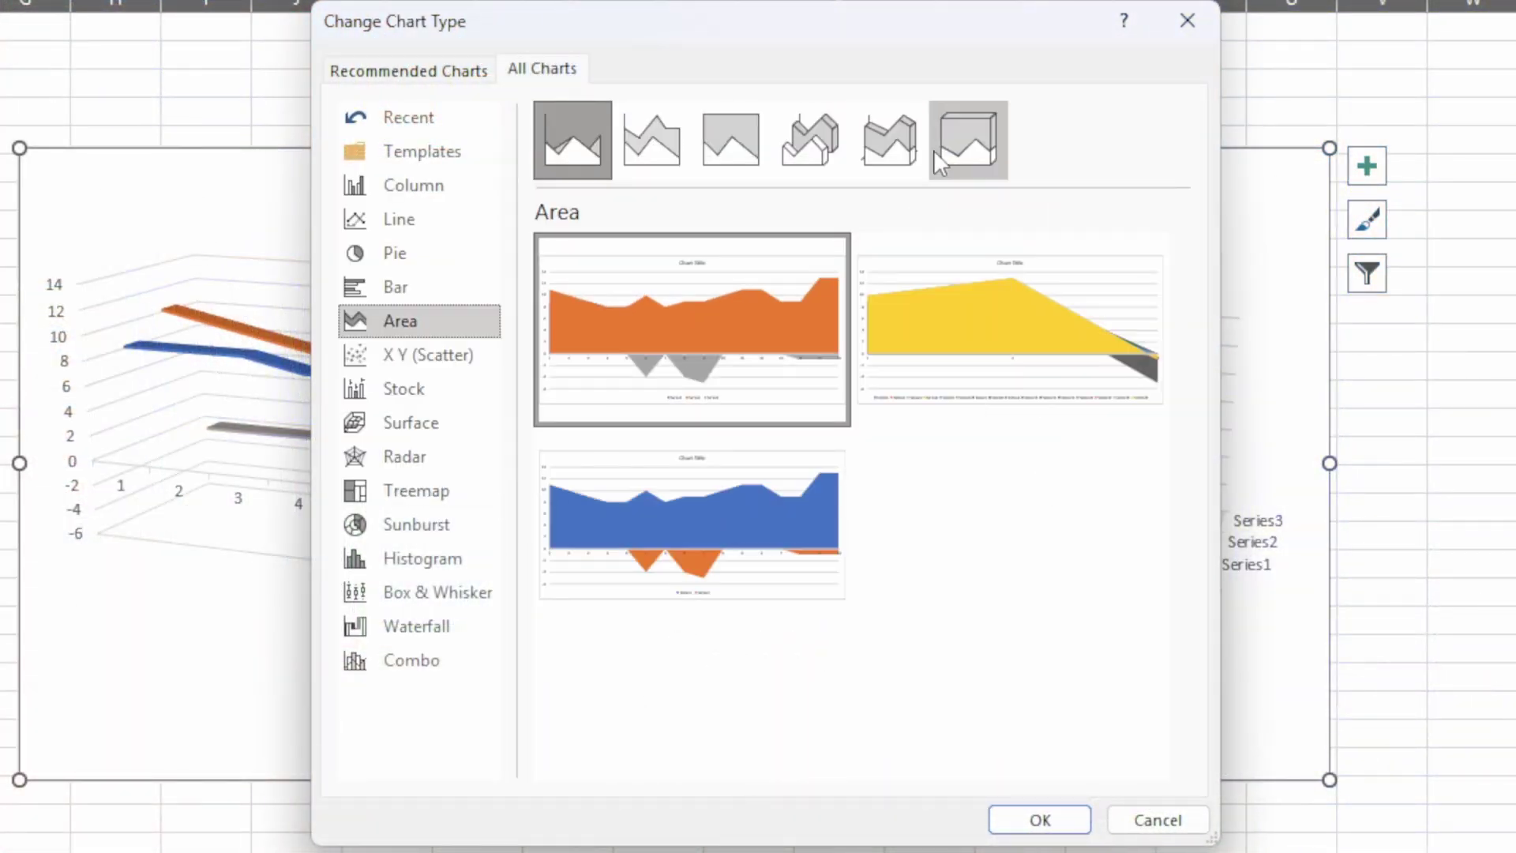
Switch the chart to 3-D 100% Stacked Area, then bring up the 3-D surface chart's options
{"action": "left_click", "coordinate": [933, 149]}
{"action": "left_click", "coordinate": [420, 284]}
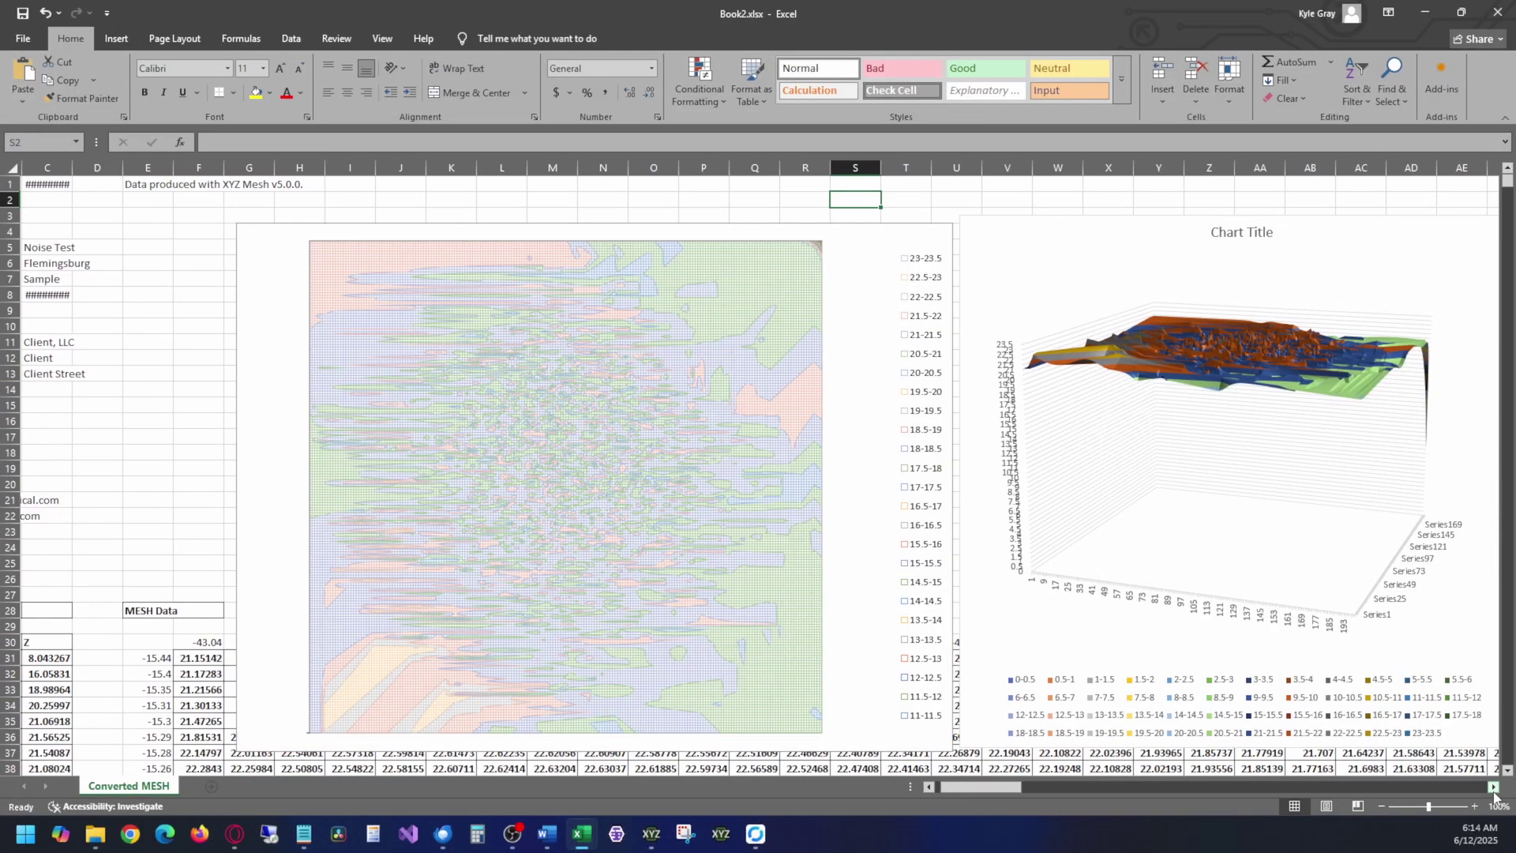
{"action": "left_click", "coordinate": [1493, 787]}
{"action": "left_click", "coordinate": [1493, 787]}
{"action": "left_click", "coordinate": [1493, 787]}
{"action": "right_click", "coordinate": [1353, 589]}
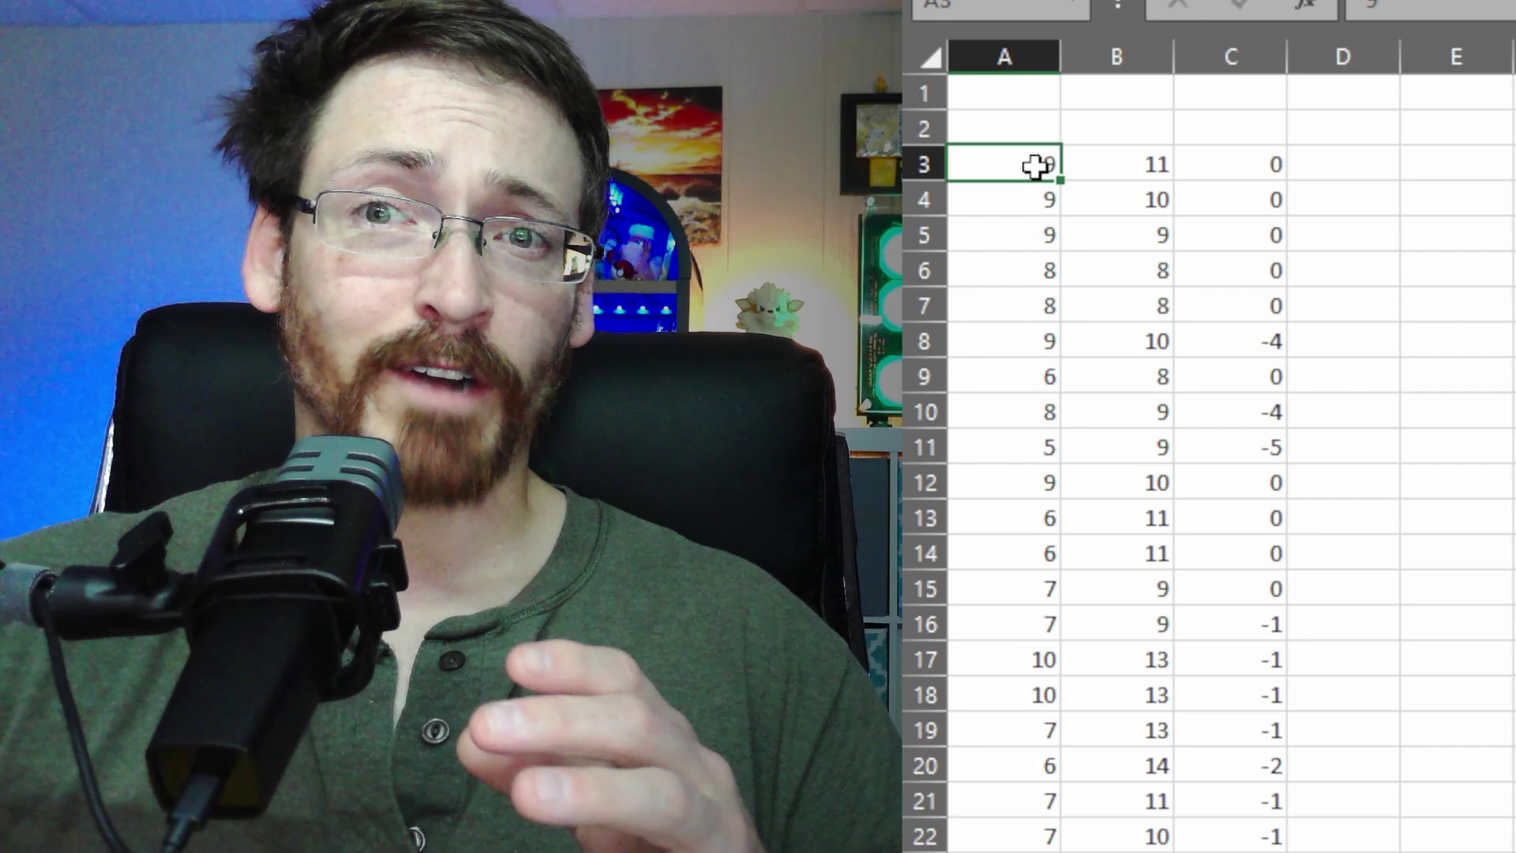
Select the XYZ block from A3 and preview Bar, then X Y (Scatter) 3-D Bubble chart types
{"action": "key", "text": "ctrl+shift+End"}
{"action": "right_click", "coordinate": [1044, 215]}
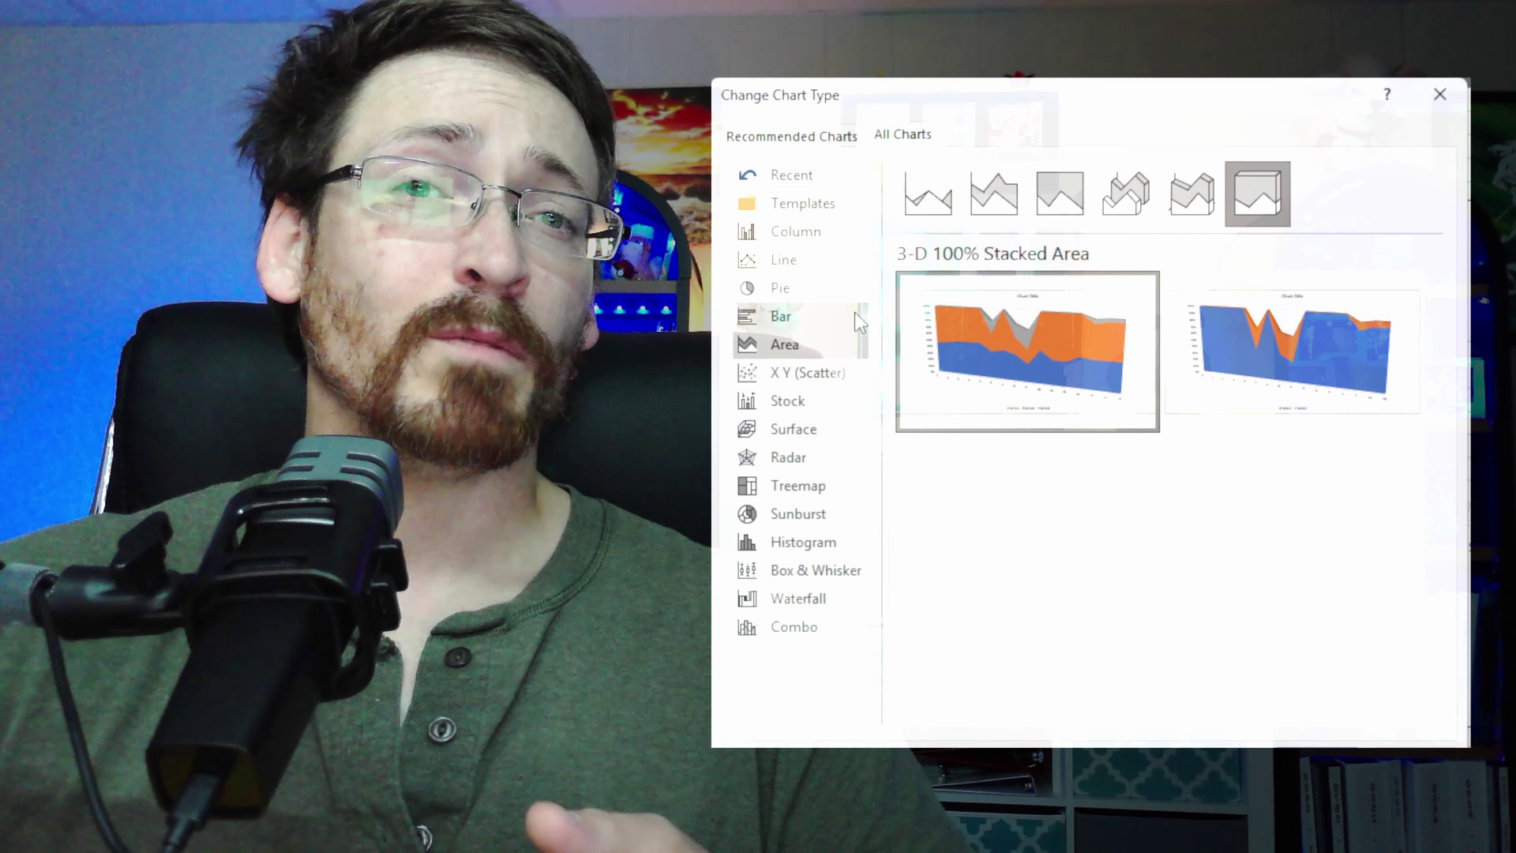
{"action": "left_click", "coordinate": [837, 314]}
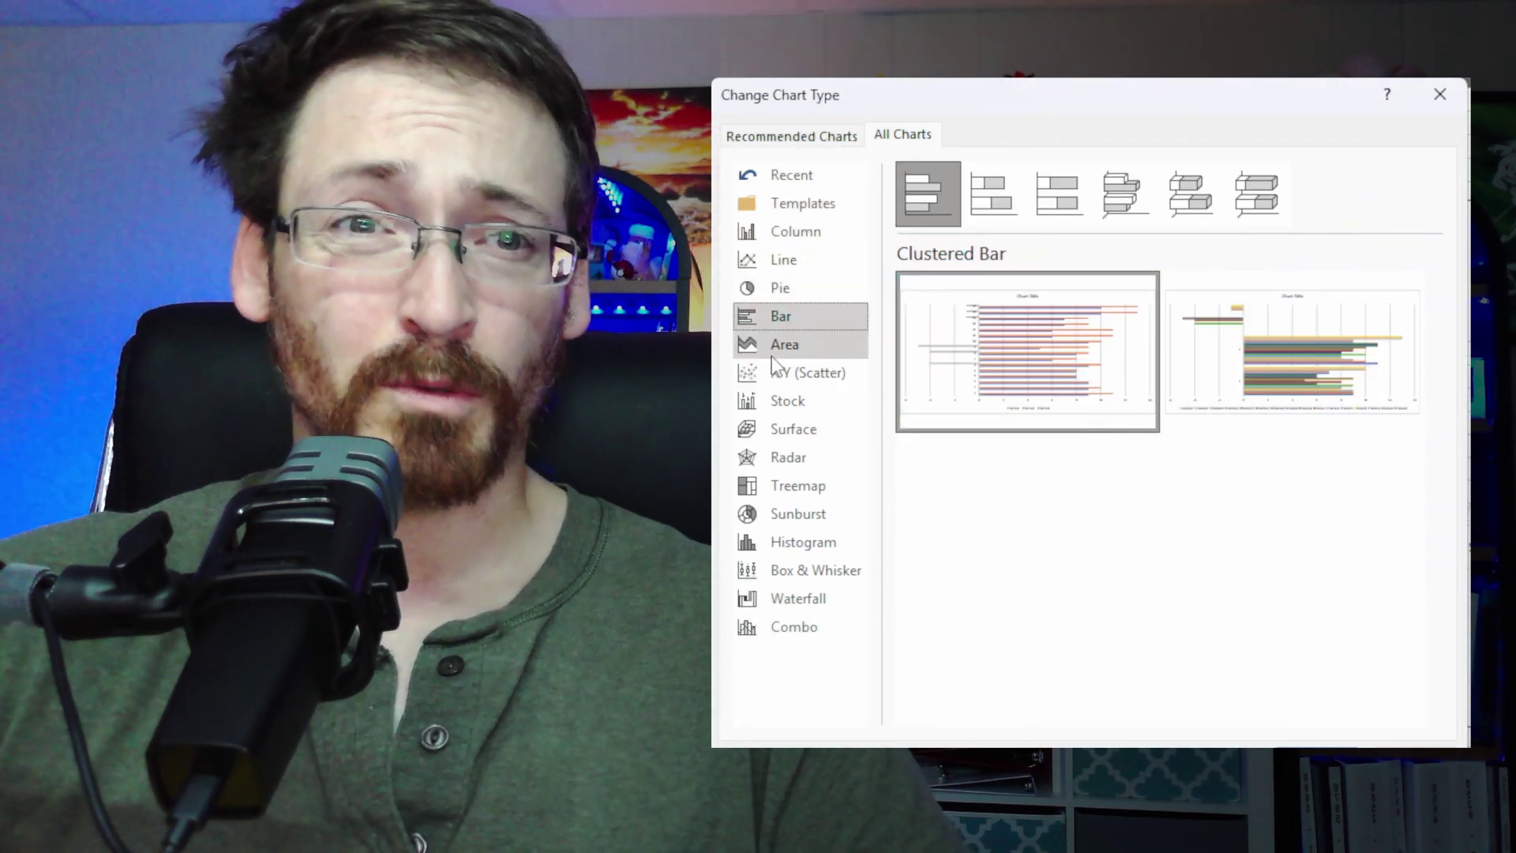
{"action": "left_click", "coordinate": [782, 372]}
{"action": "left_click", "coordinate": [1263, 202]}
{"action": "left_click", "coordinate": [1321, 199]}
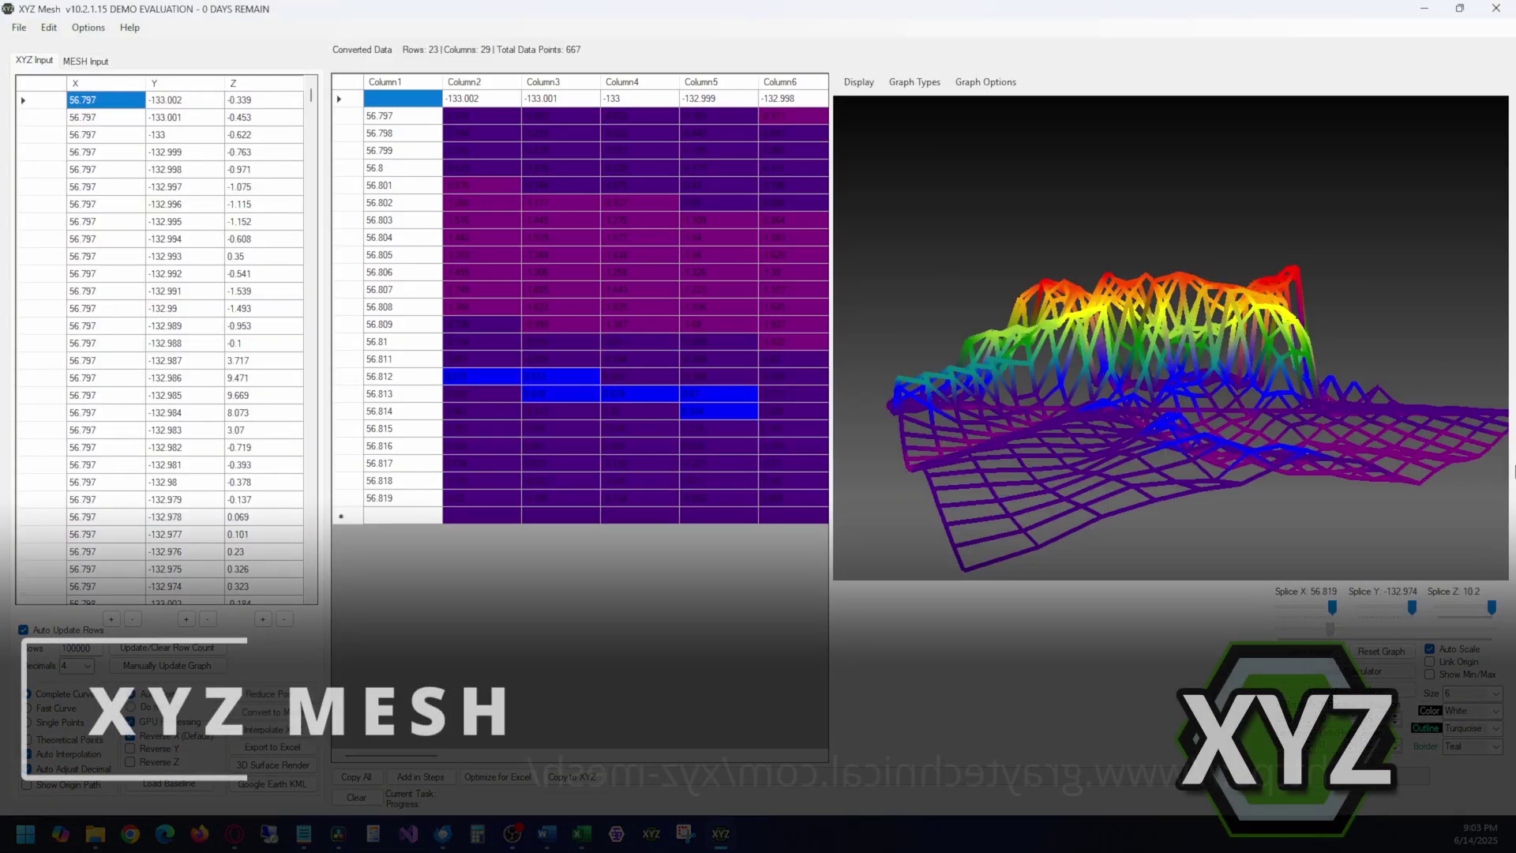
Orbit the XYZ Mesh point cloud, then open the Excel surface chart's 3-D Rotation settings
{"action": "mouse_move", "coordinate": [1442, 471]}
{"action": "left_mouse_down"}
{"action": "mouse_move", "coordinate": [1048, 499]}
{"action": "mouse_move", "coordinate": [1371, 491]}
{"action": "mouse_move", "coordinate": [1456, 272]}
{"action": "mouse_move", "coordinate": [1451, 421]}
{"action": "mouse_move", "coordinate": [1443, 233]}
{"action": "mouse_move", "coordinate": [1265, 353]}
{"action": "mouse_move", "coordinate": [1145, 375]}
{"action": "left_mouse_up"}
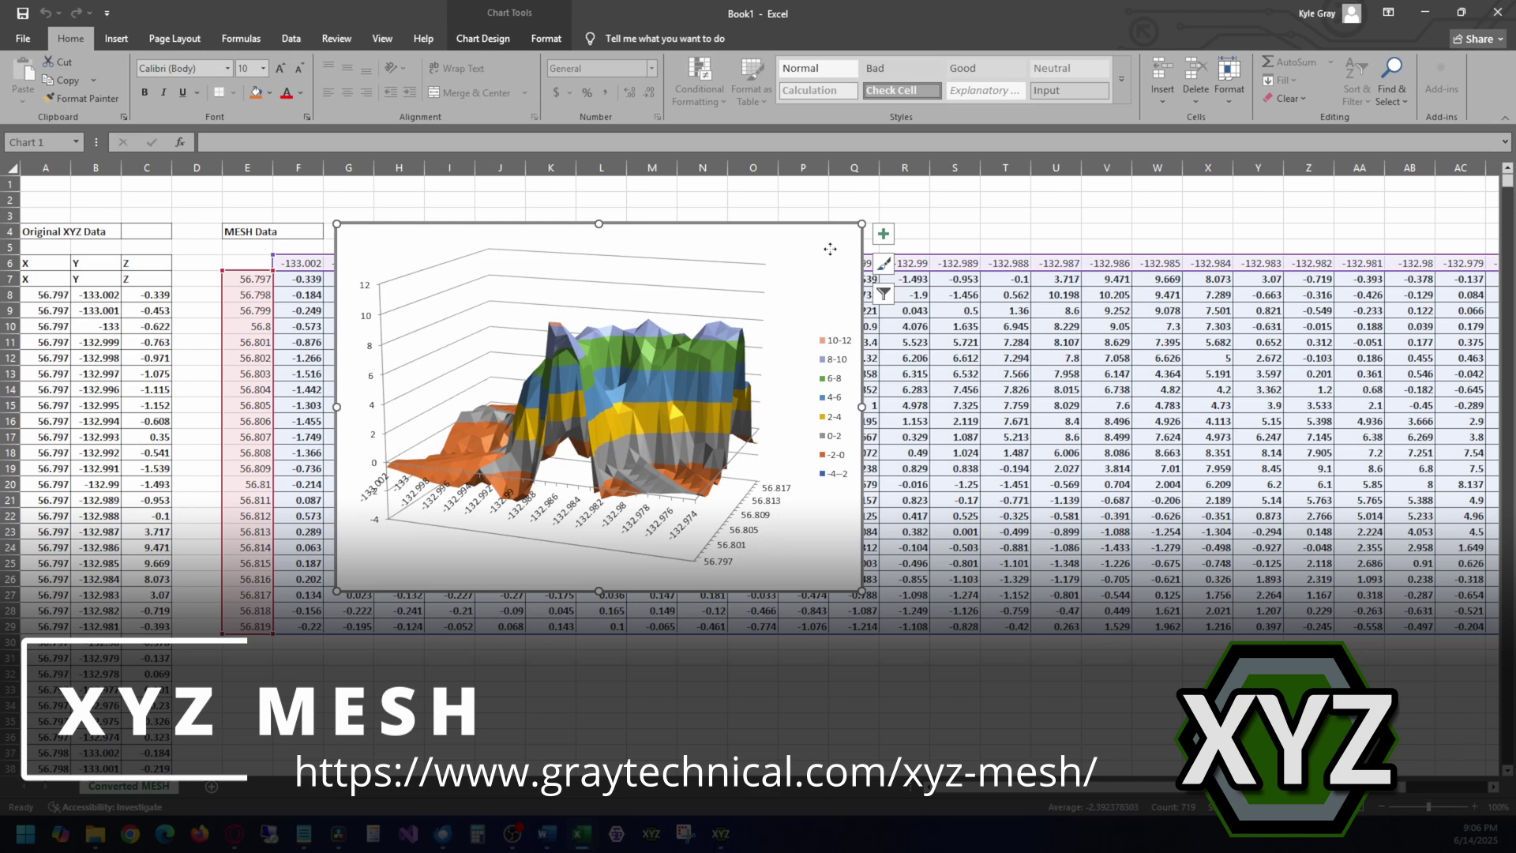
{"action": "right_click", "coordinate": [830, 248]}
{"action": "left_click", "coordinate": [887, 500]}
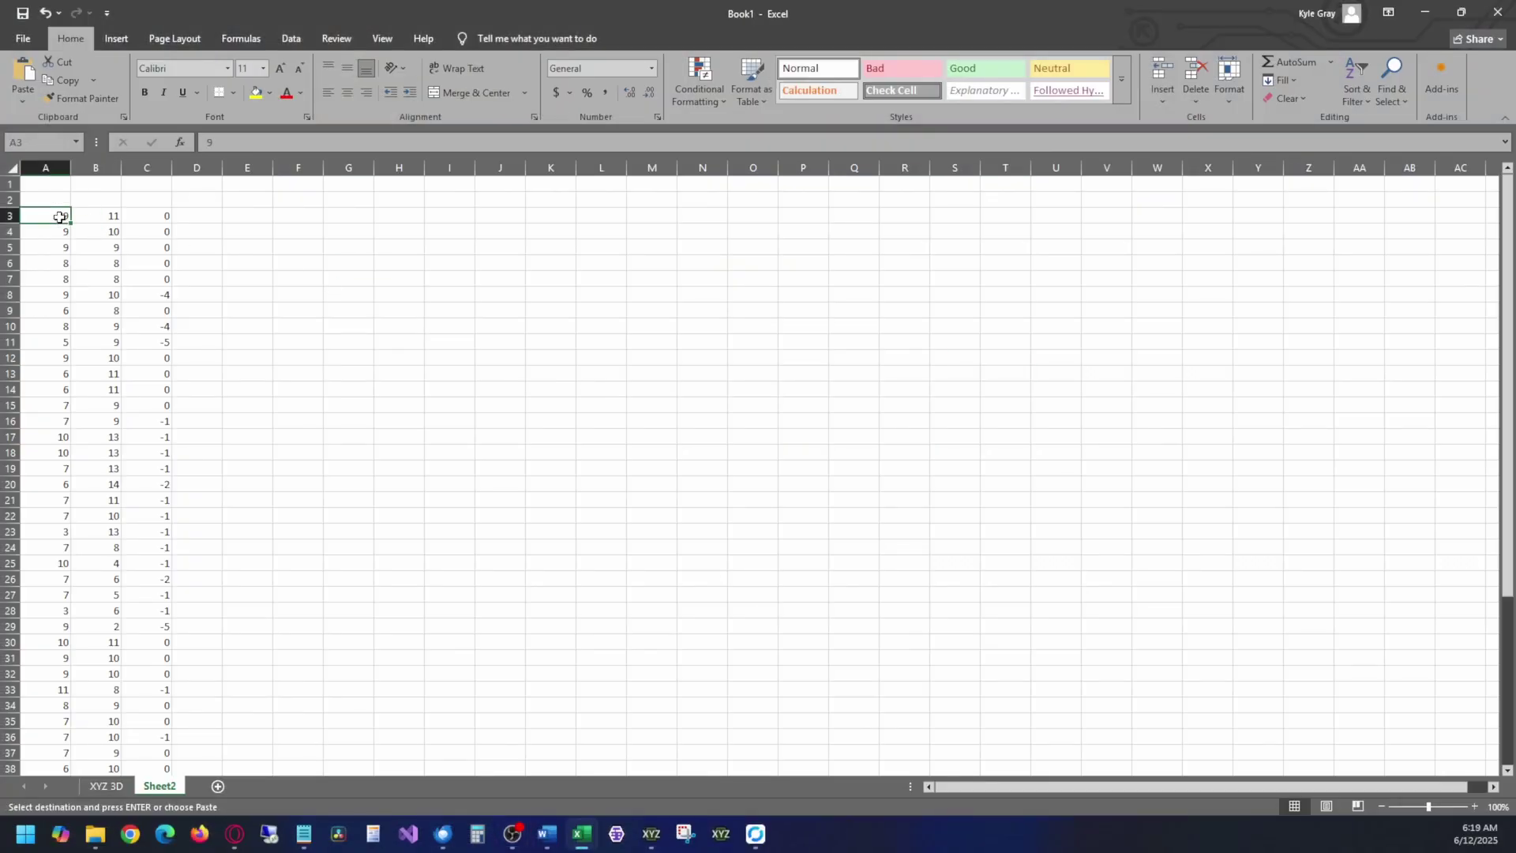
Copy the Sheet2 X, Y, Z values in A3:C53 to the clipboard
{"action": "key", "text": "ctrl+shift+End"}
{"action": "right_click", "coordinate": [63, 239]}
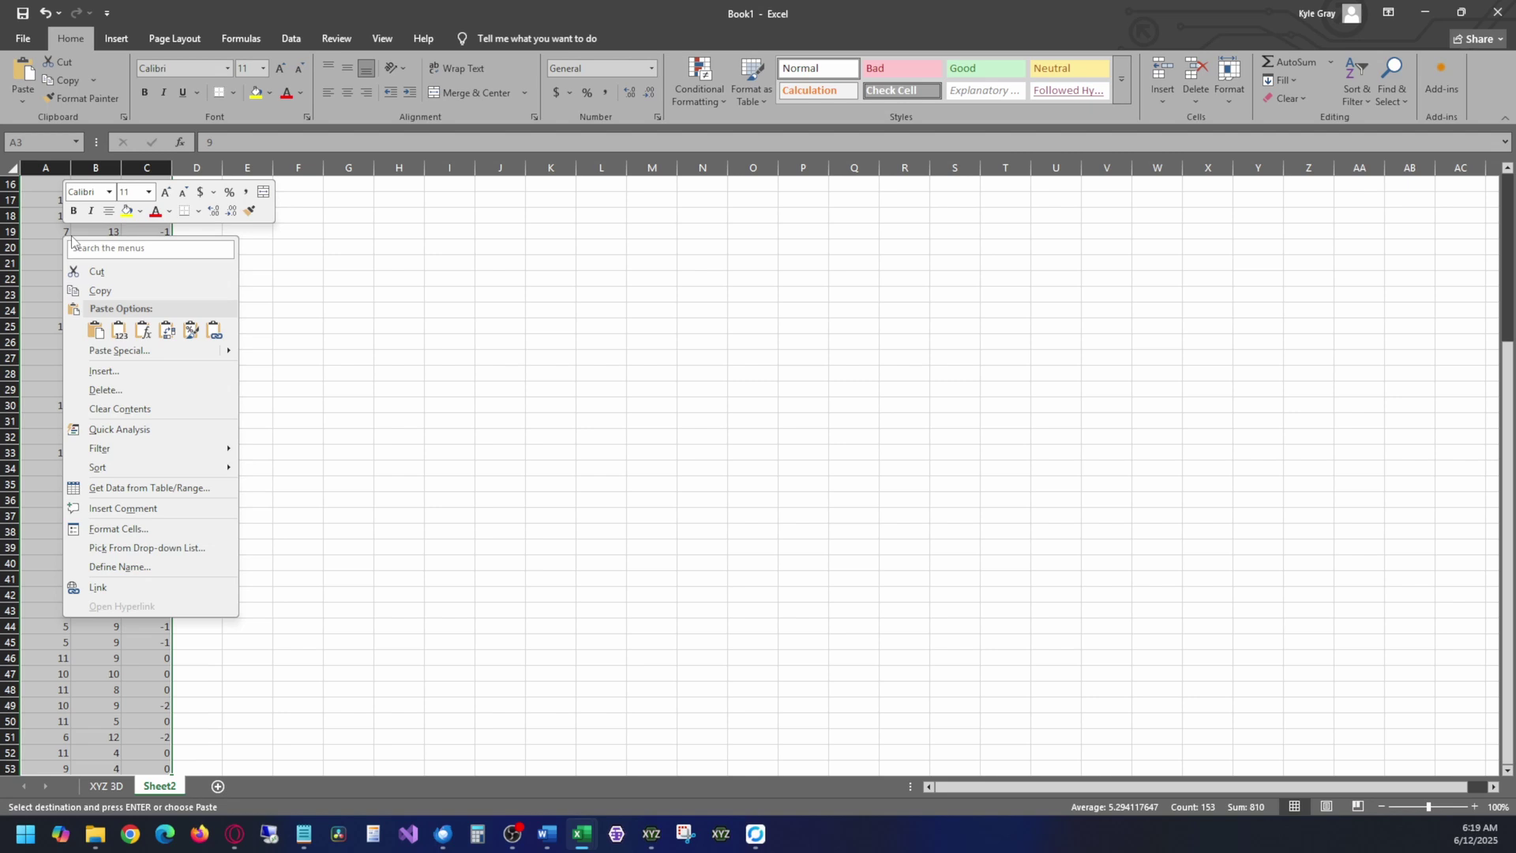
{"action": "left_click", "coordinate": [97, 292]}
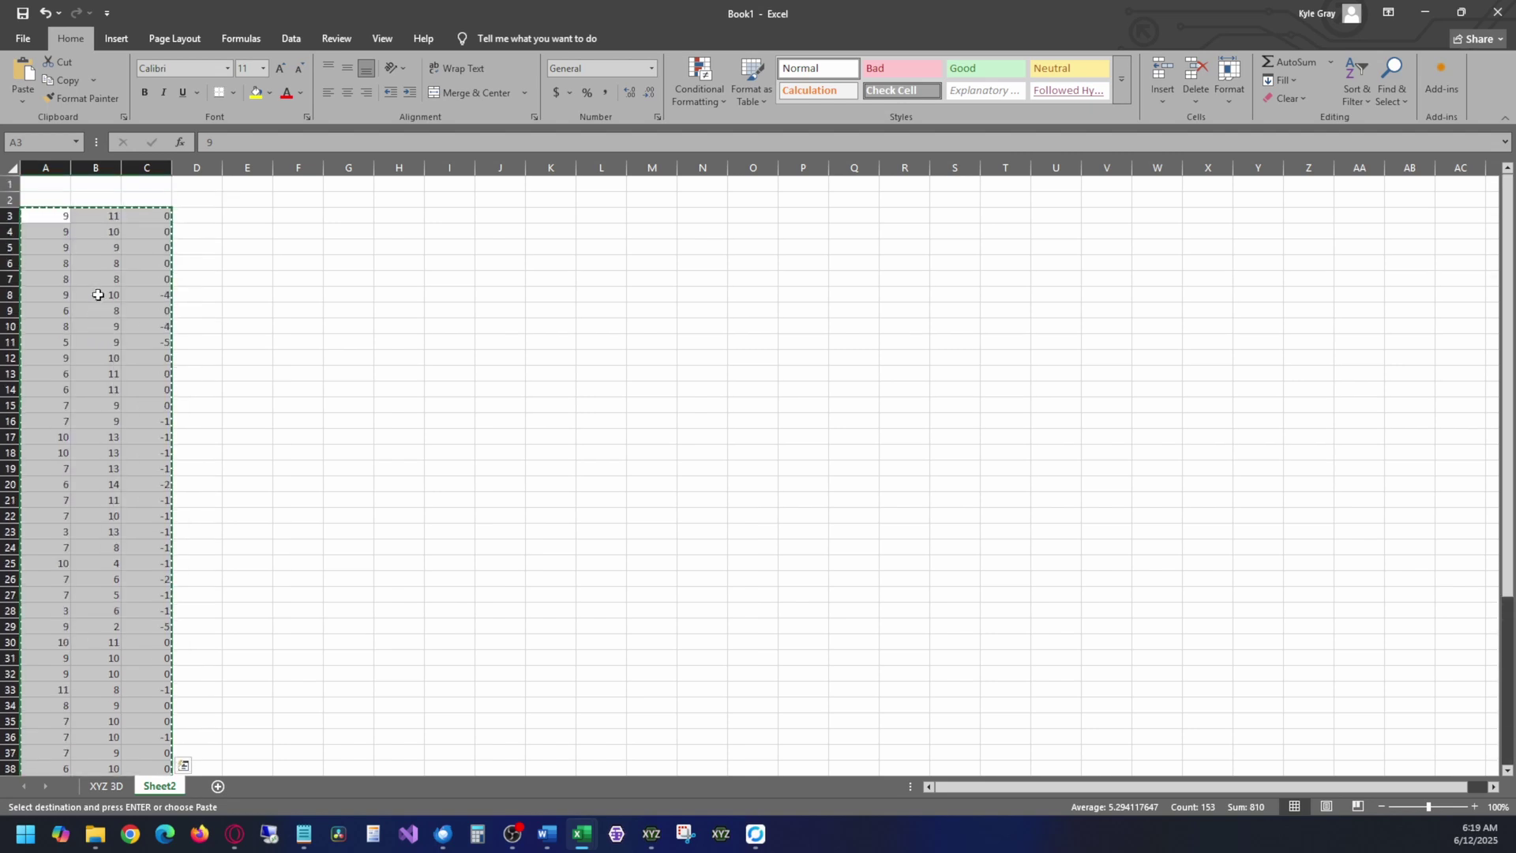
Paste the copied Sheet2 values into XYZ Mesh's XYZ Input grid and set point size to 7
{"action": "left_click", "coordinate": [652, 835]}
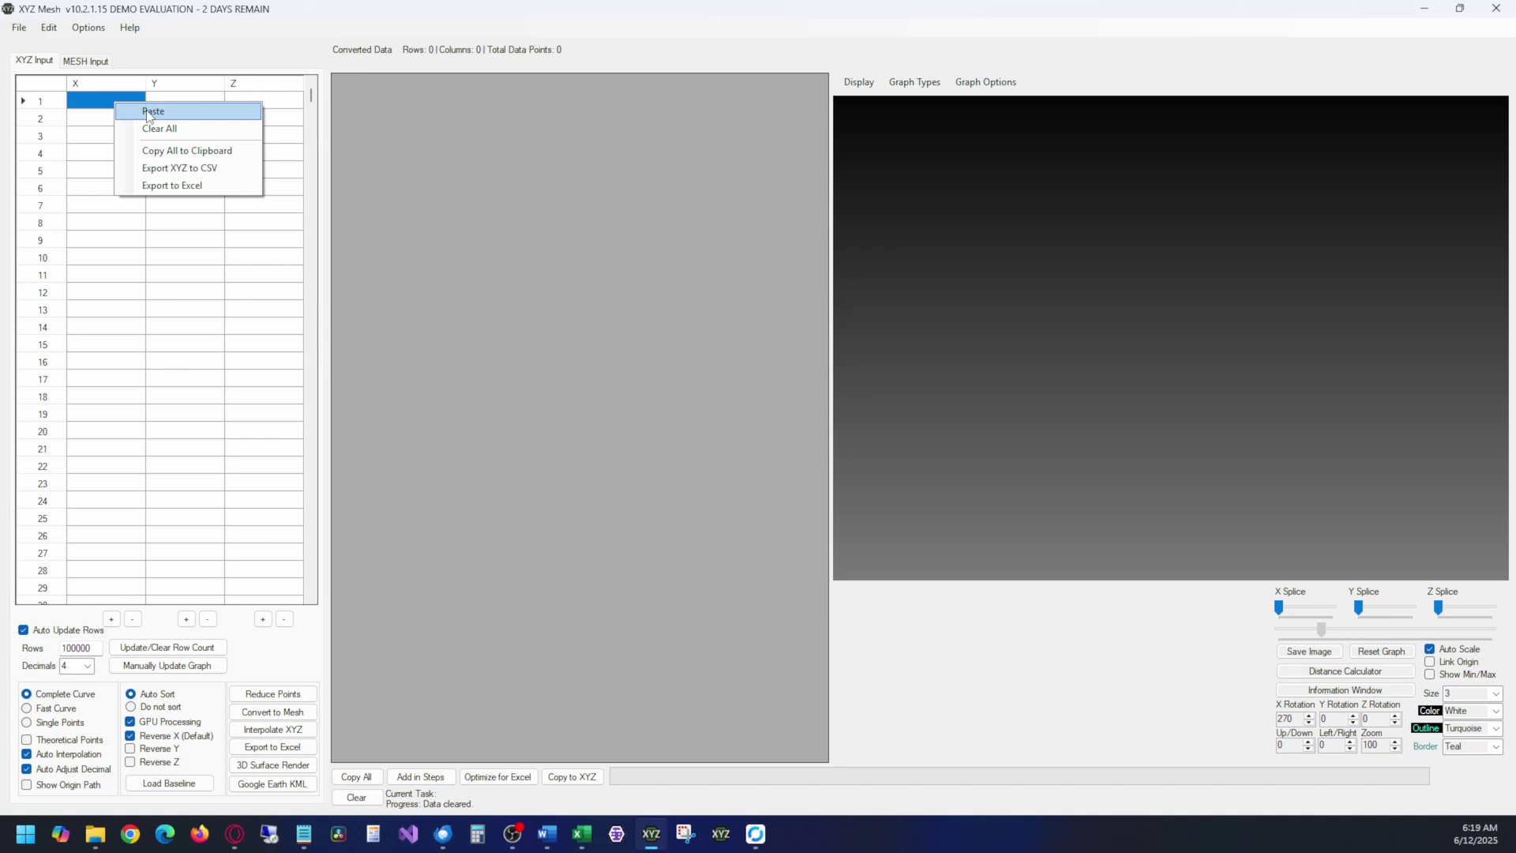
{"action": "left_click", "coordinate": [150, 111]}
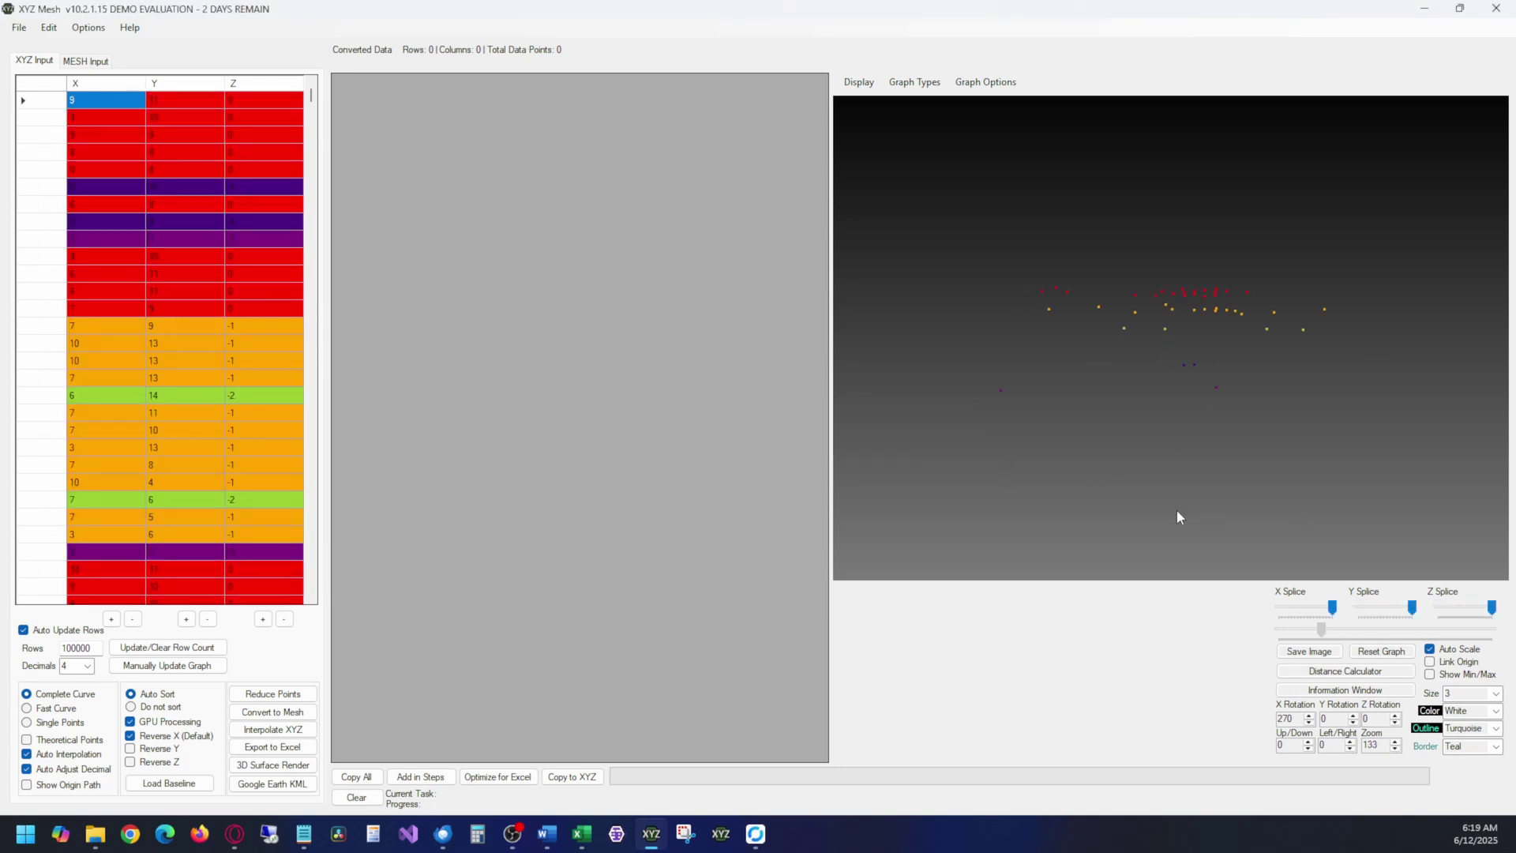
{"action": "left_click", "coordinate": [1496, 695]}
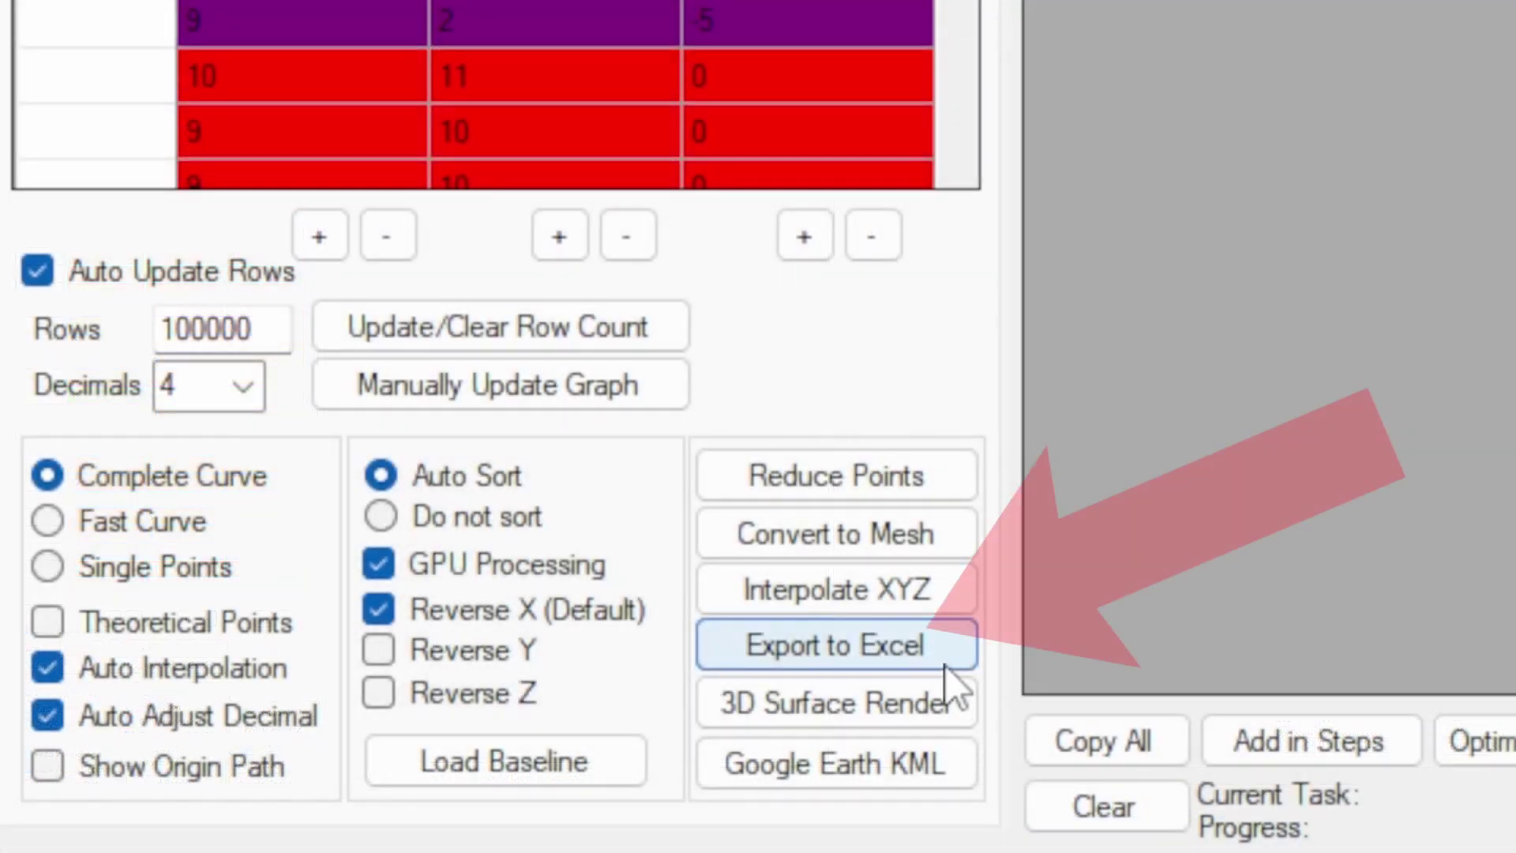
Export the points to a new Excel workbook as a 3D Scatter with Include Depth Coloring
{"action": "left_click", "coordinate": [946, 666]}
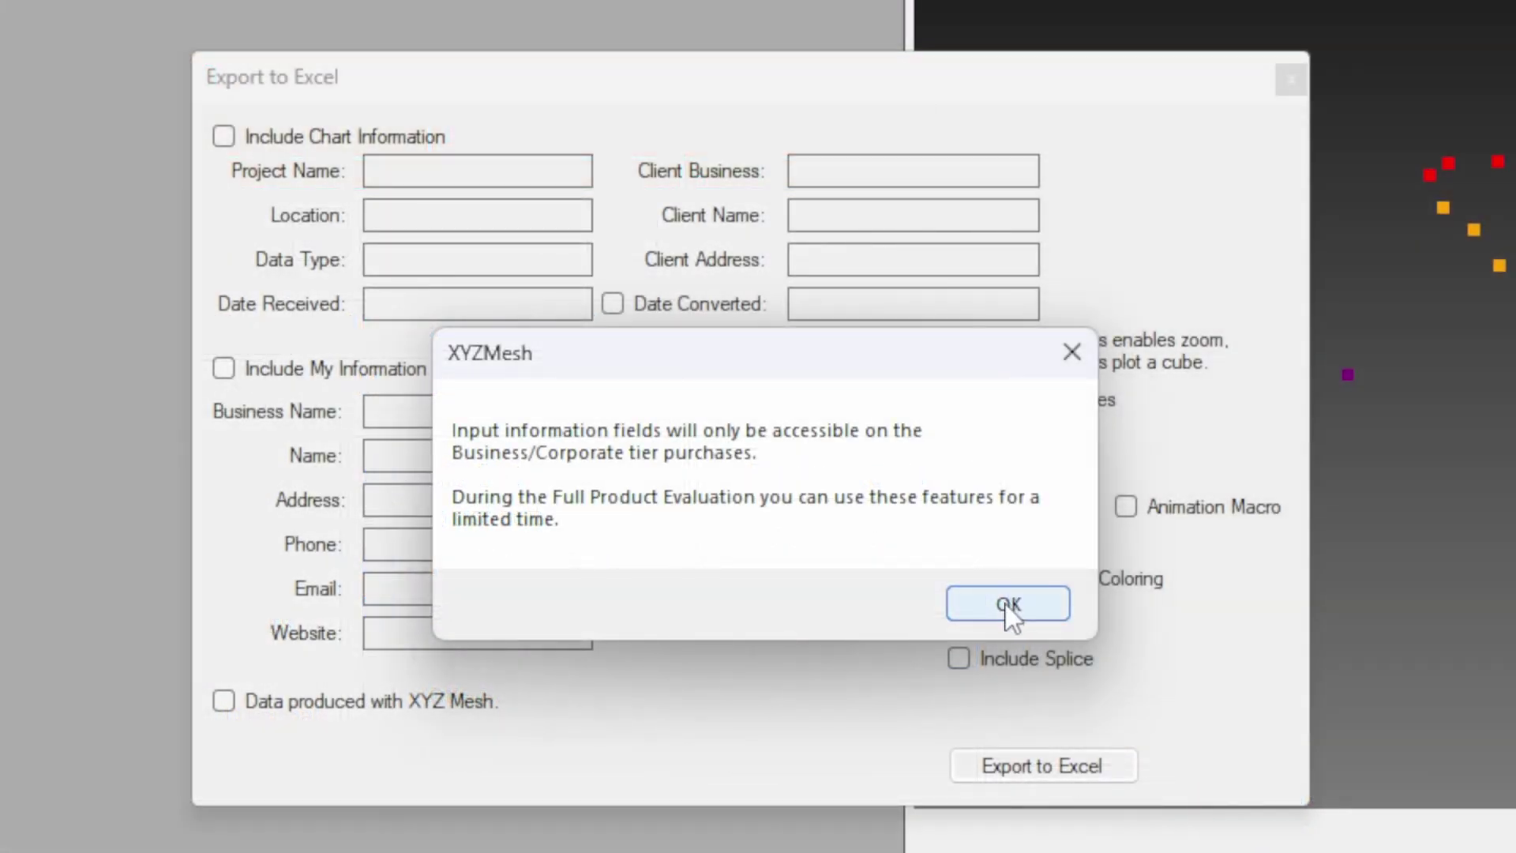
{"action": "left_click", "coordinate": [1009, 609]}
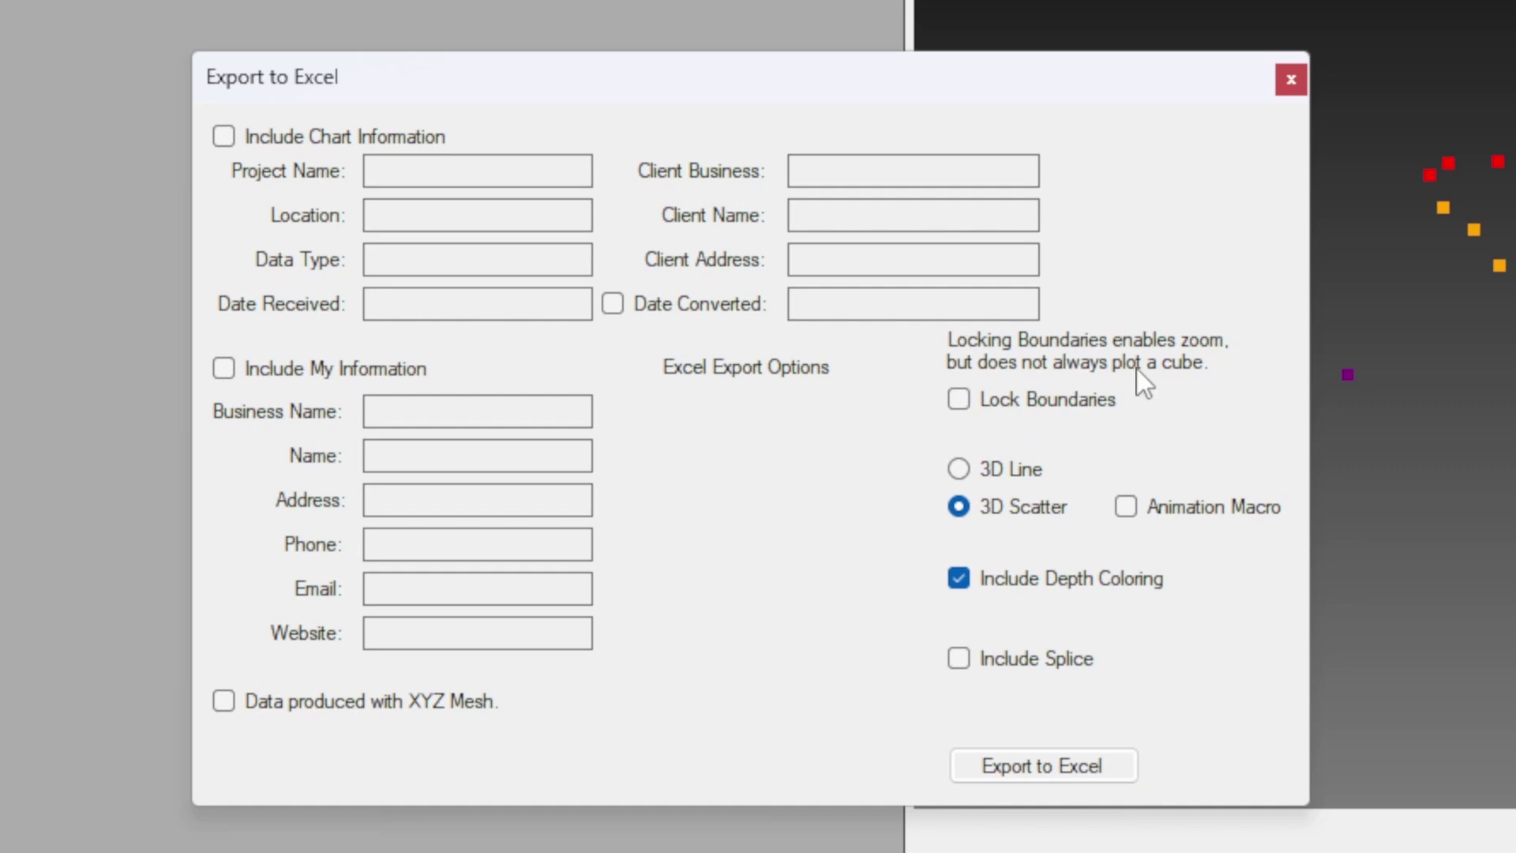
{"action": "left_click", "coordinate": [1097, 776]}
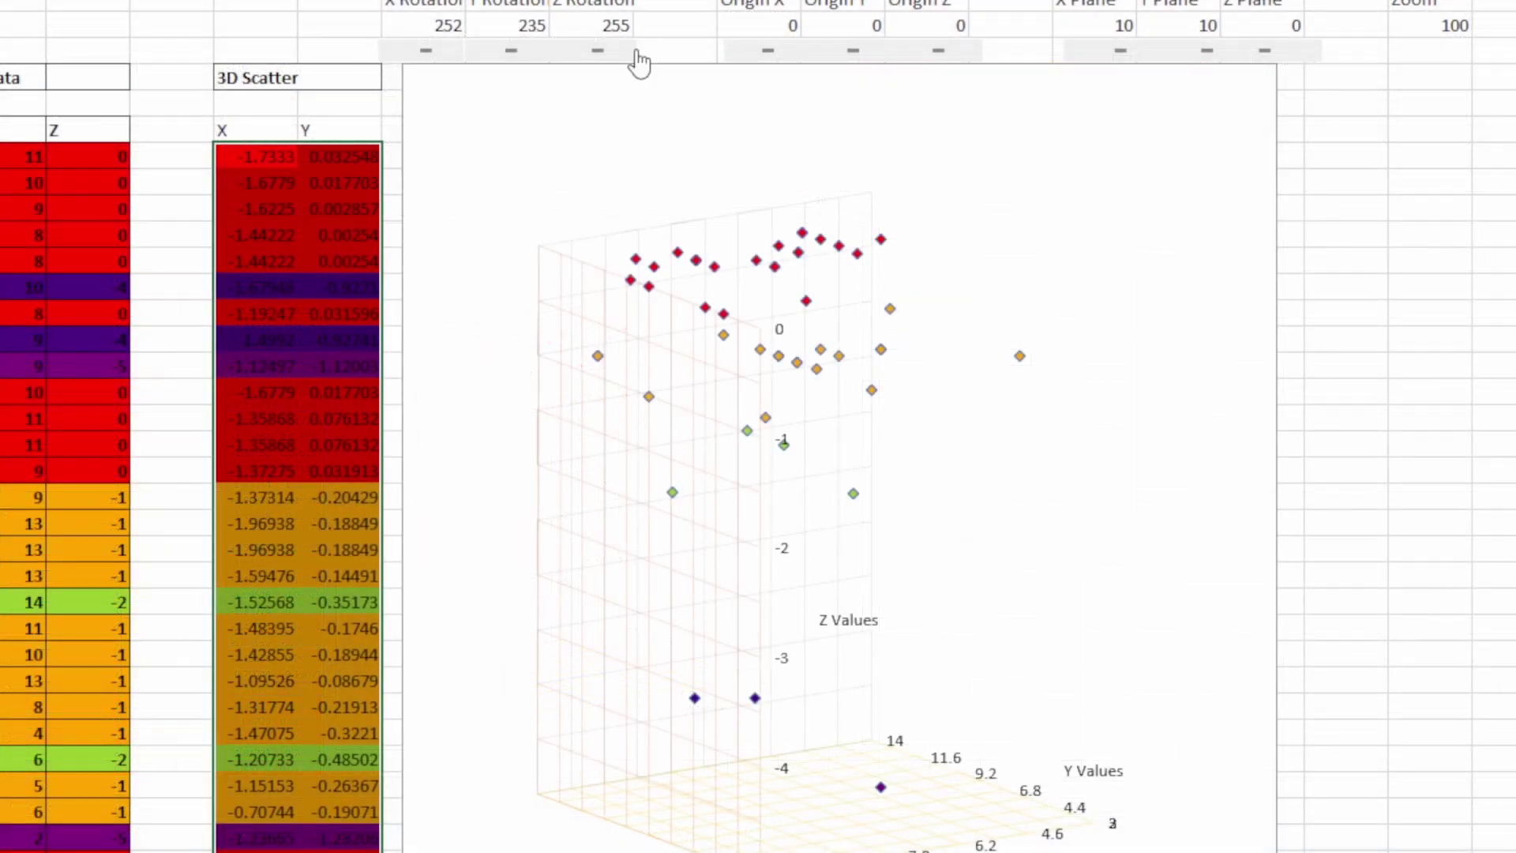
Raise the exported scatter chart's Z Rotation from 255 to 264
{"action": "left_click", "coordinate": [469, 215]}
{"action": "left_click_drag", "start_coordinate": [625, 54], "coordinate": [625, 53]}
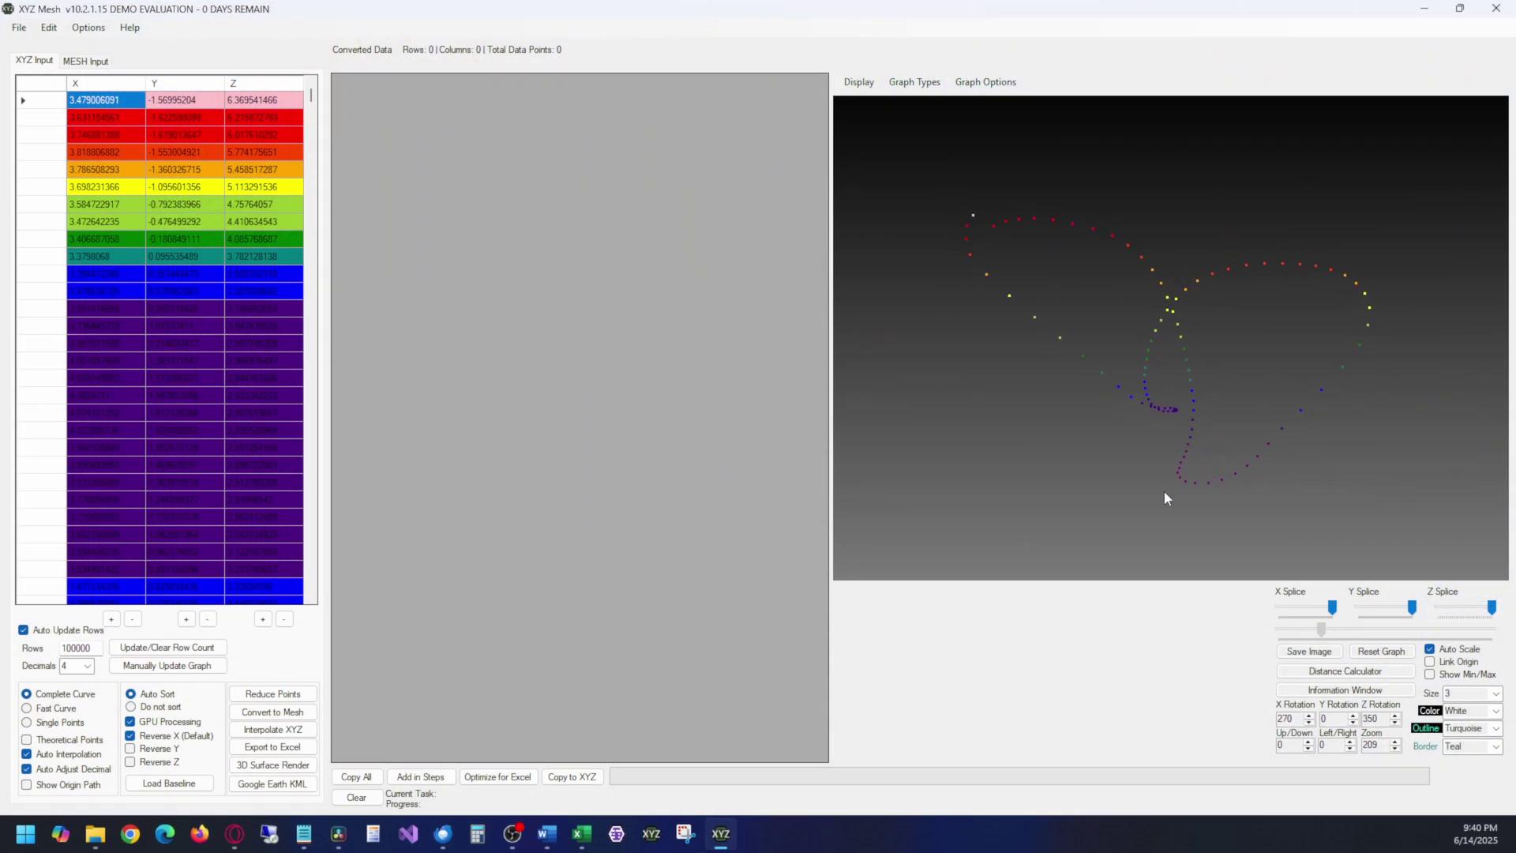
Export the curve points to a new Excel workbook as a 3D Scatter with an Animation Macro
{"action": "left_click_drag", "start_coordinate": [1166, 499], "coordinate": [916, 560]}
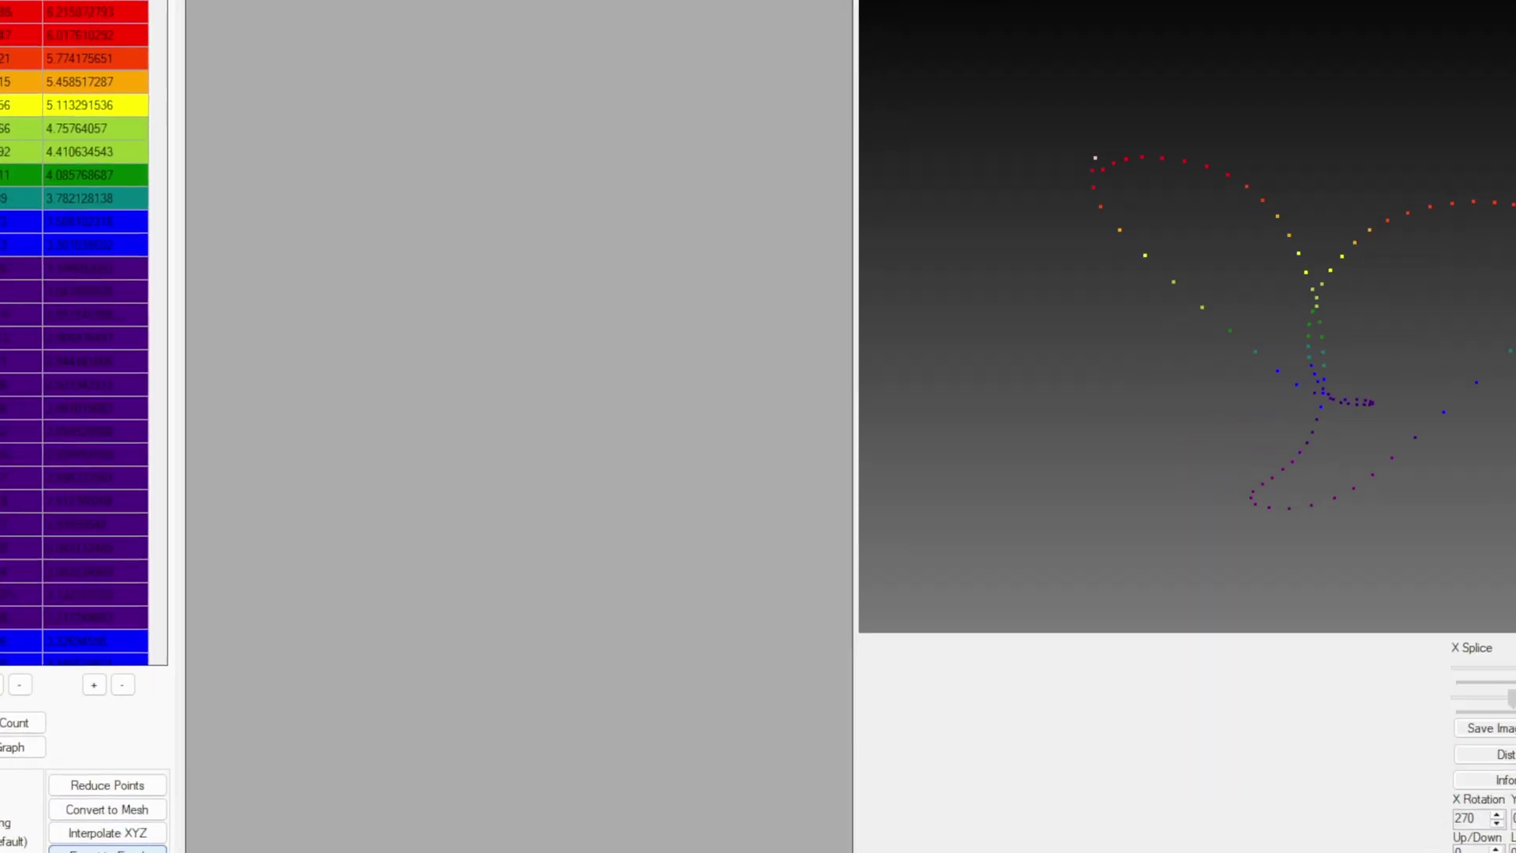
{"action": "left_click", "coordinate": [272, 746]}
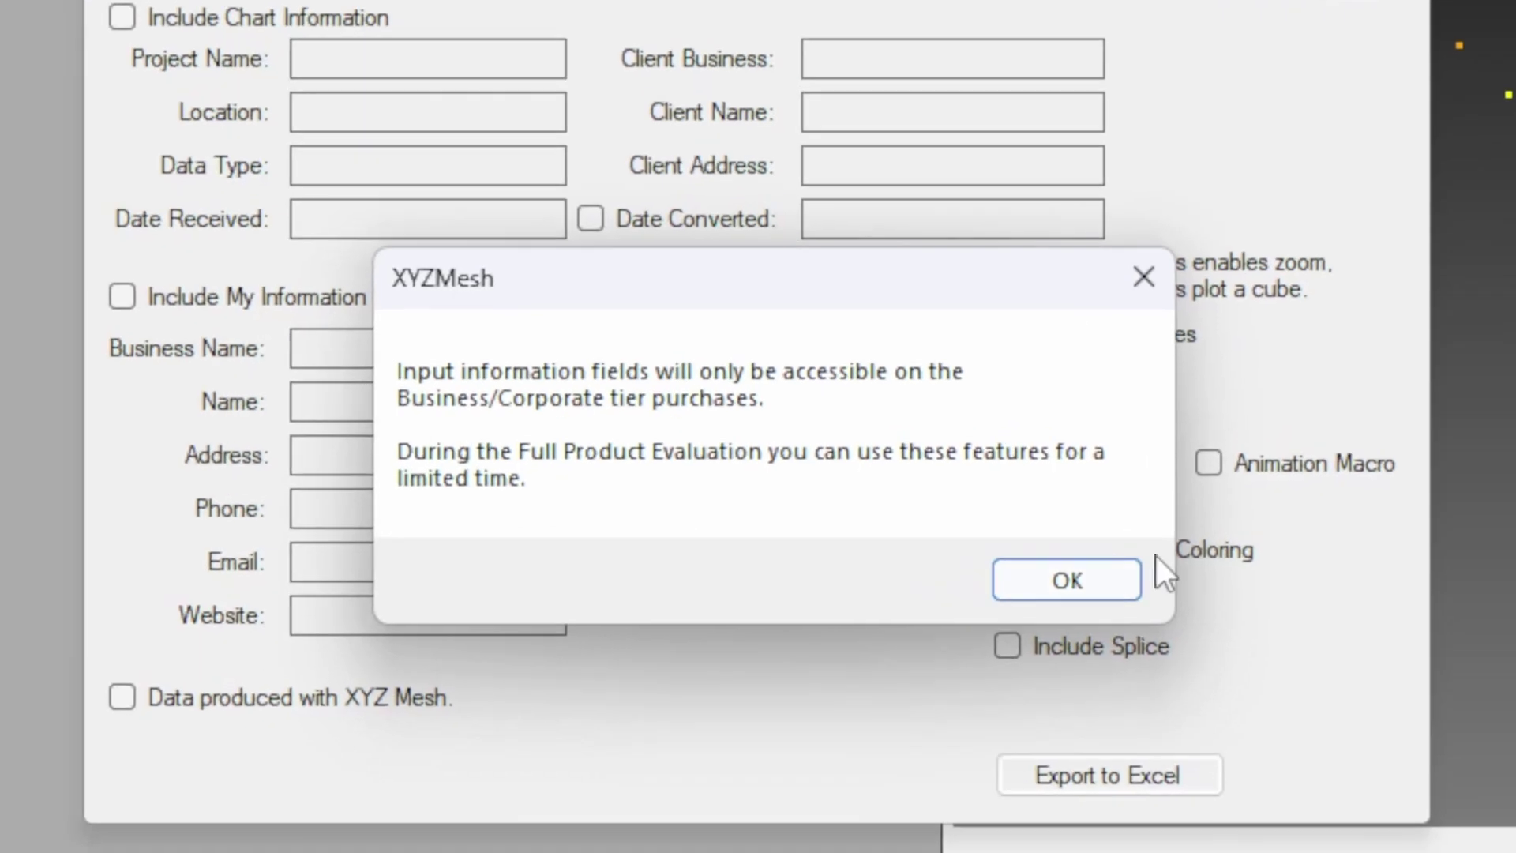
{"action": "left_click", "coordinate": [992, 543]}
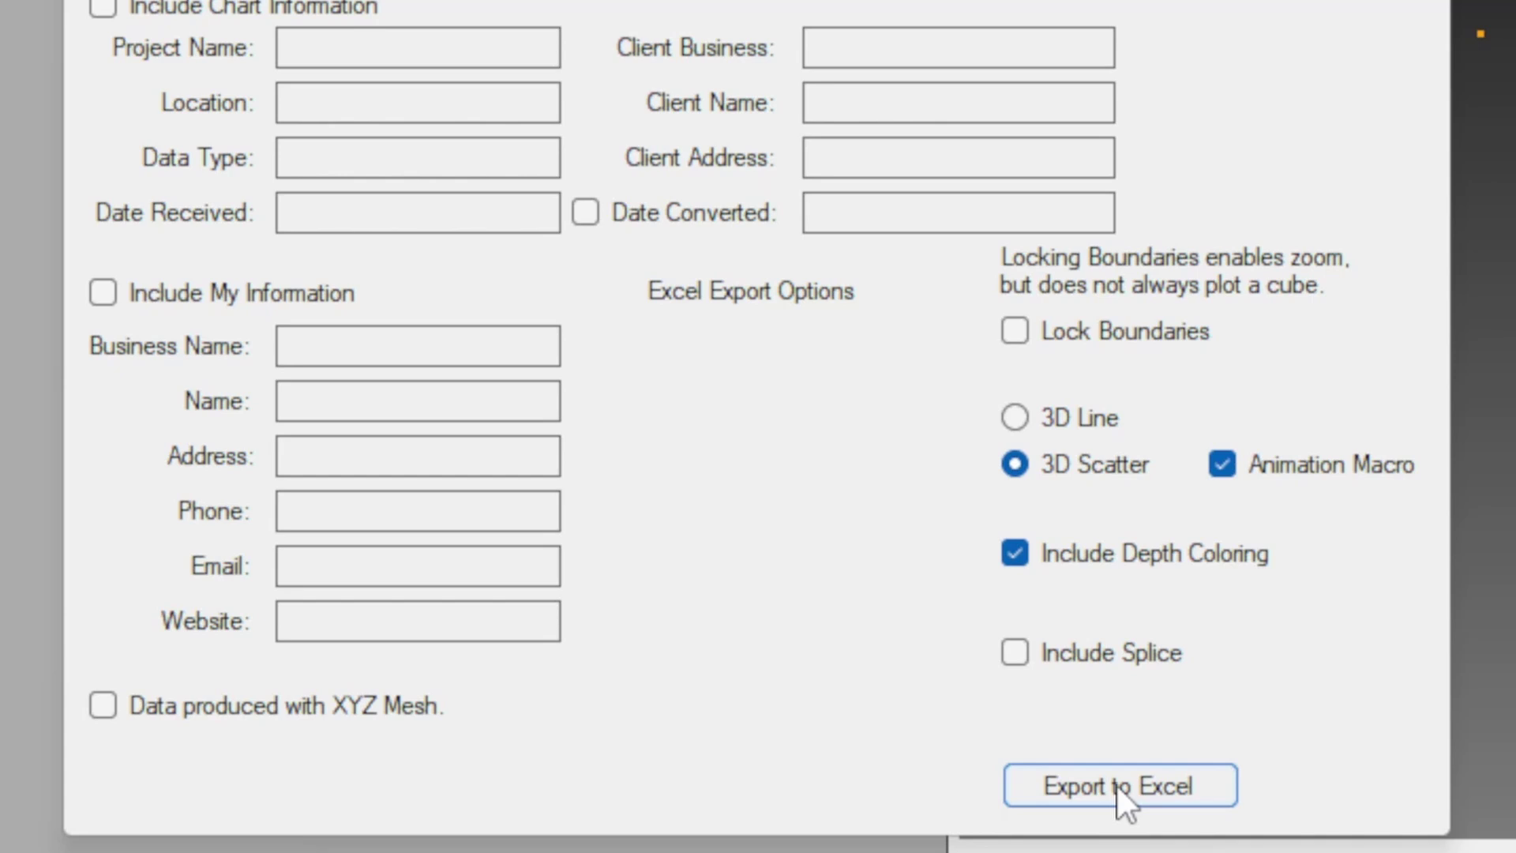
{"action": "left_click", "coordinate": [1117, 785]}
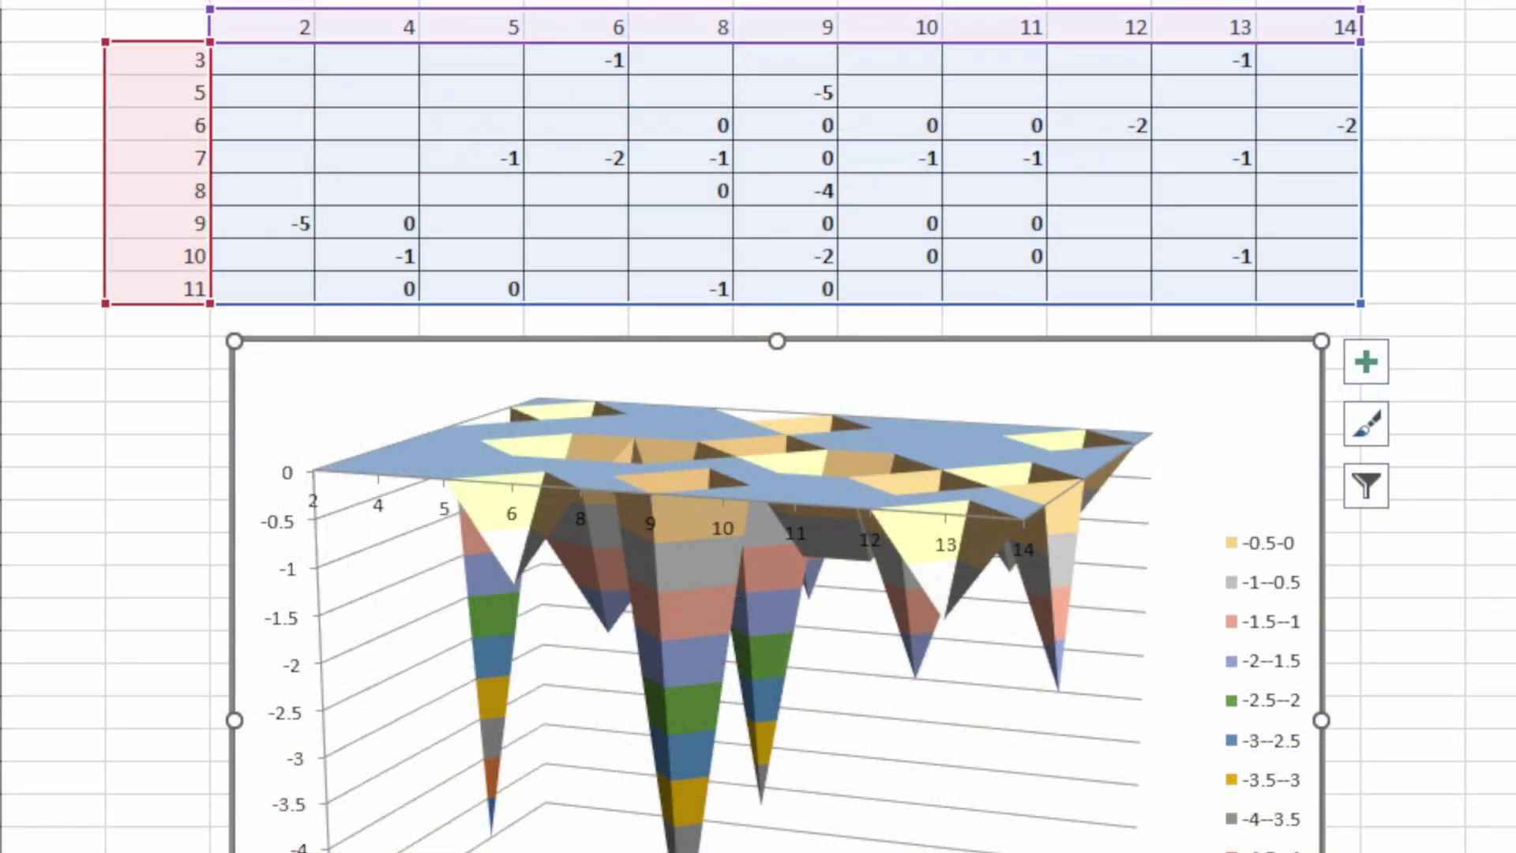
Select the Excel 3-D surface chart so its gappy mesh source range is highlighted
{"action": "left_click", "coordinate": [122, 109]}
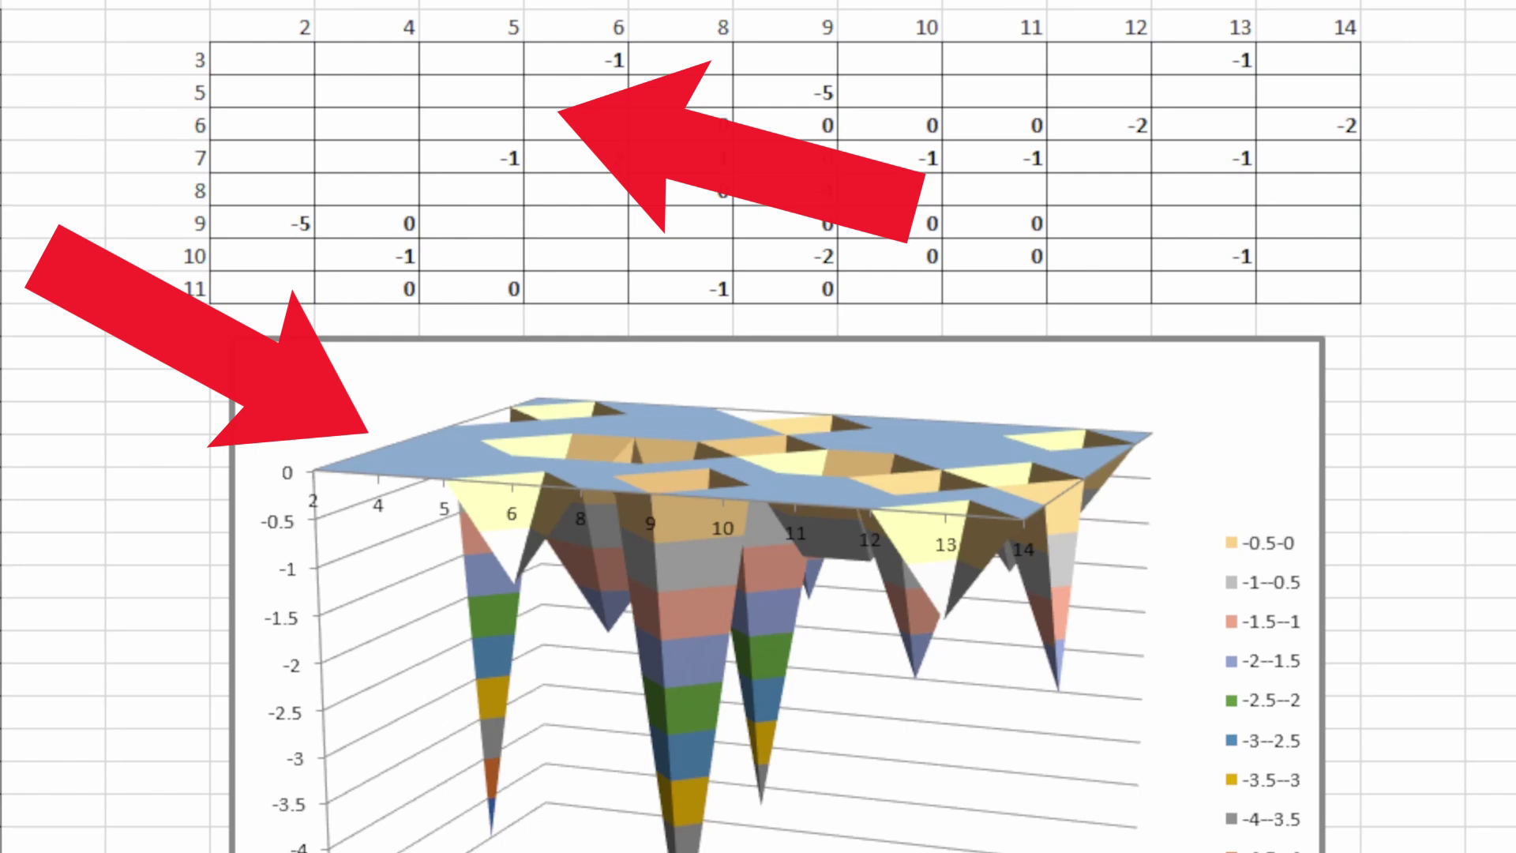
{"action": "left_click", "coordinate": [432, 397]}
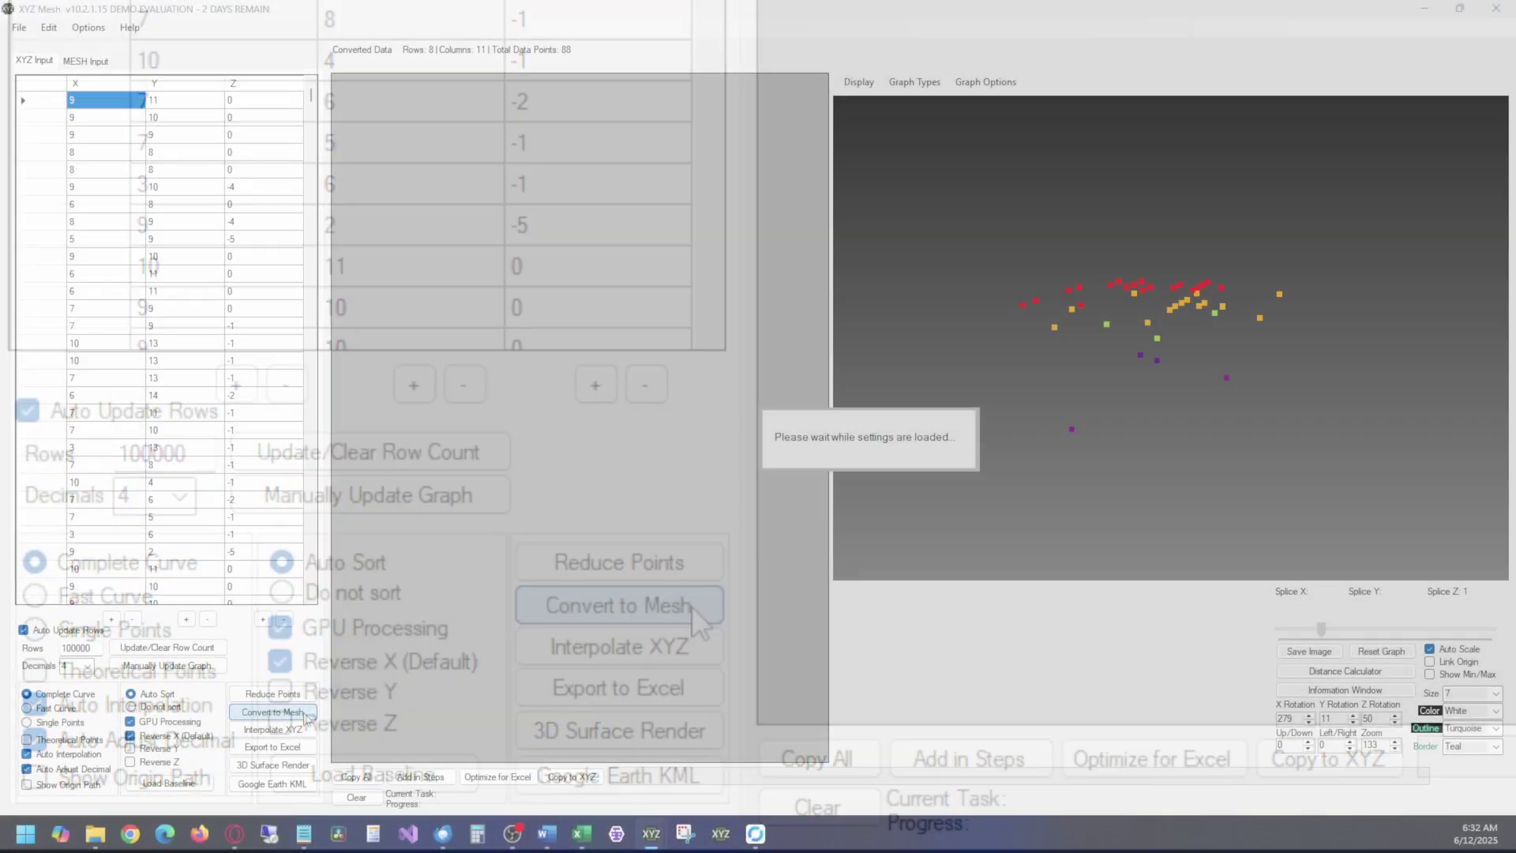
Convert the points to an 8-by-11 mesh grid and show it as a solid Surface graph
{"action": "left_click", "coordinate": [692, 605]}
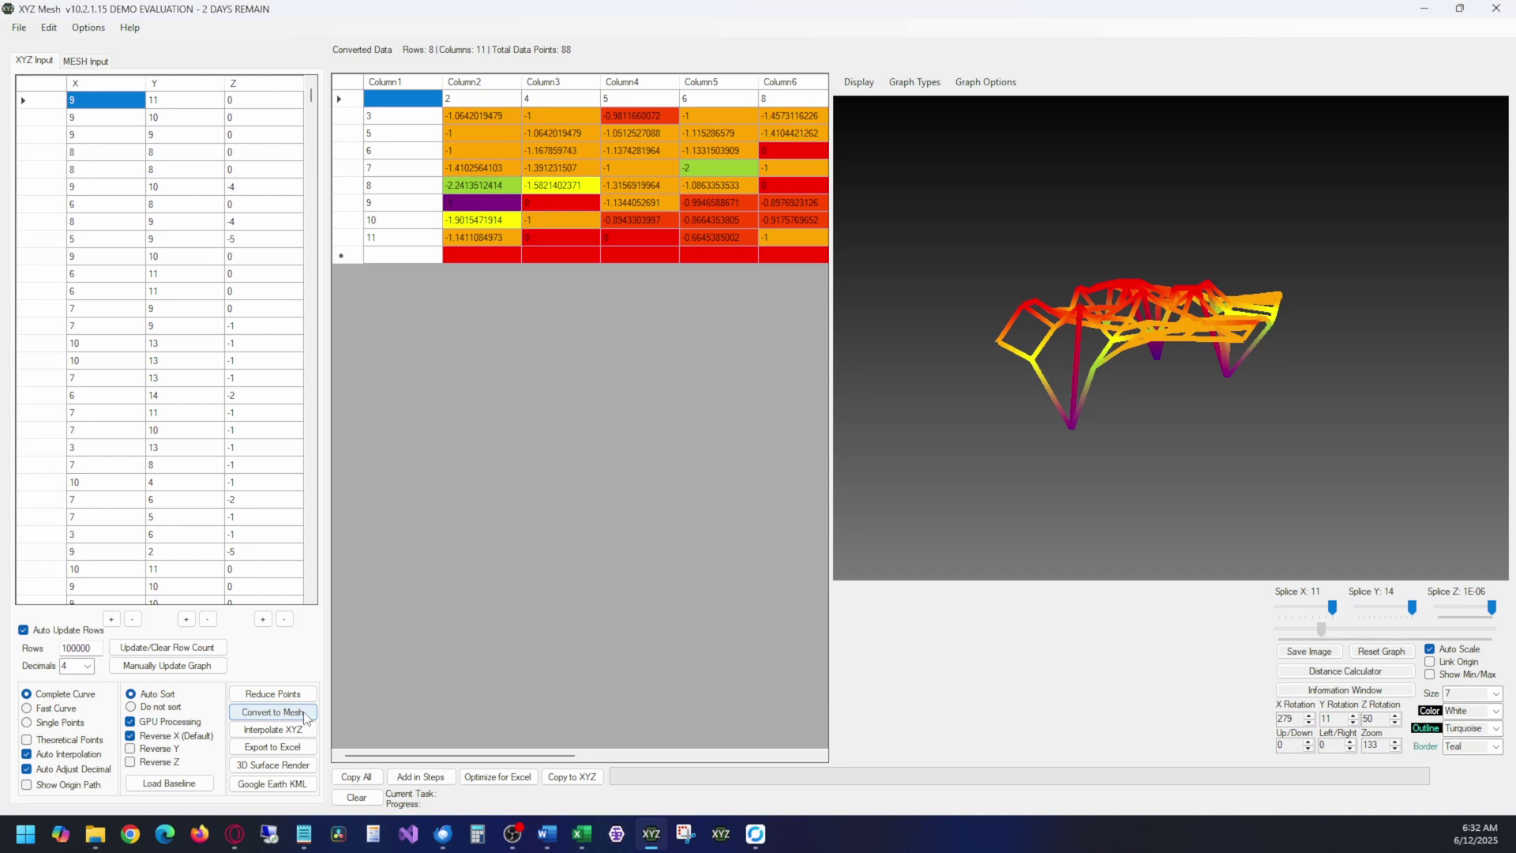
{"action": "left_click_drag", "start_coordinate": [1446, 444], "coordinate": [937, 454]}
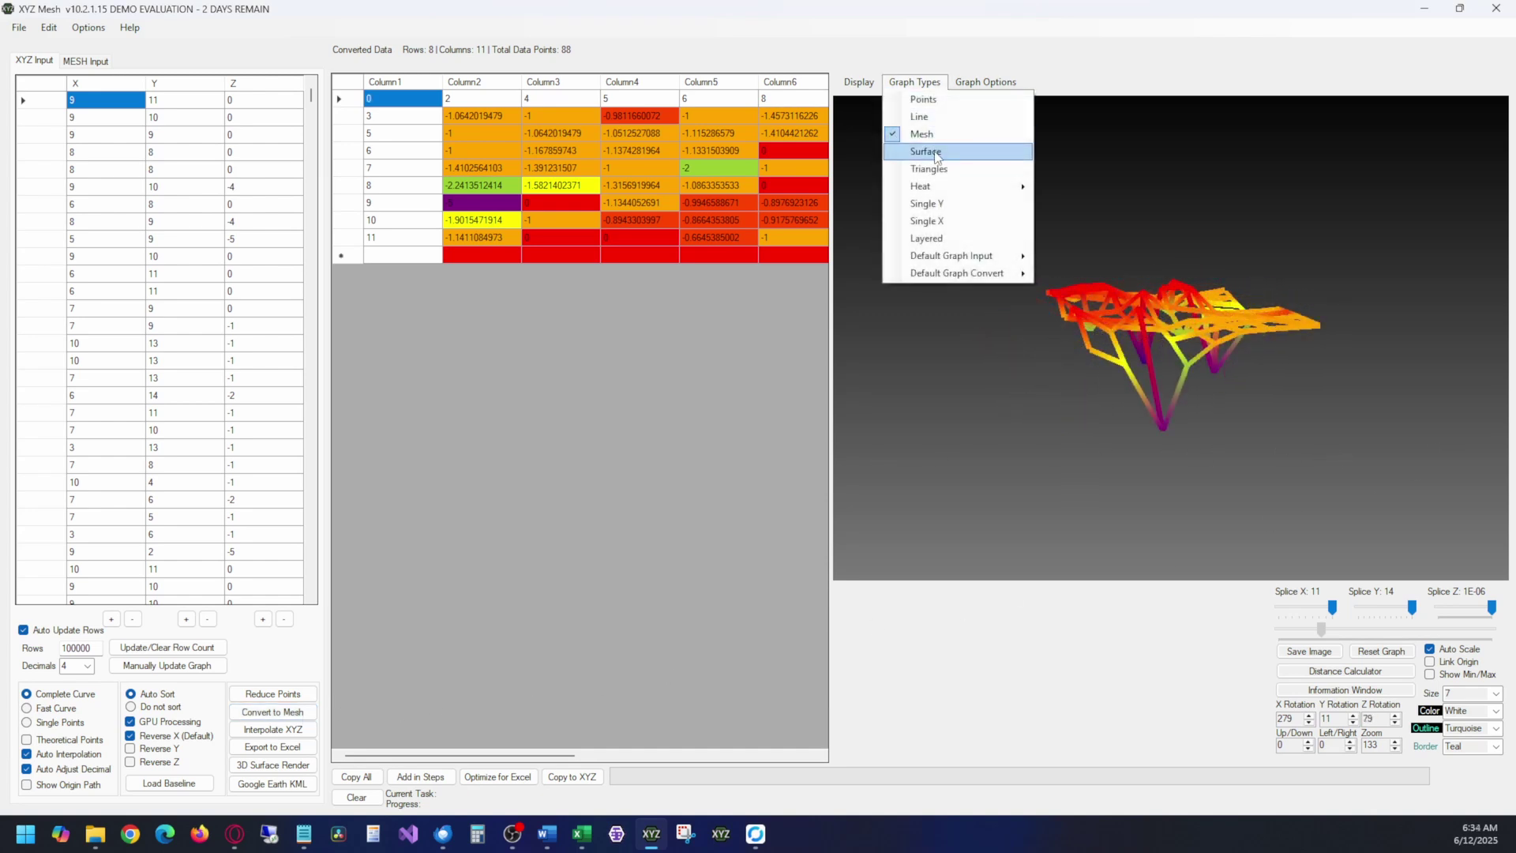
{"action": "left_click", "coordinate": [926, 150]}
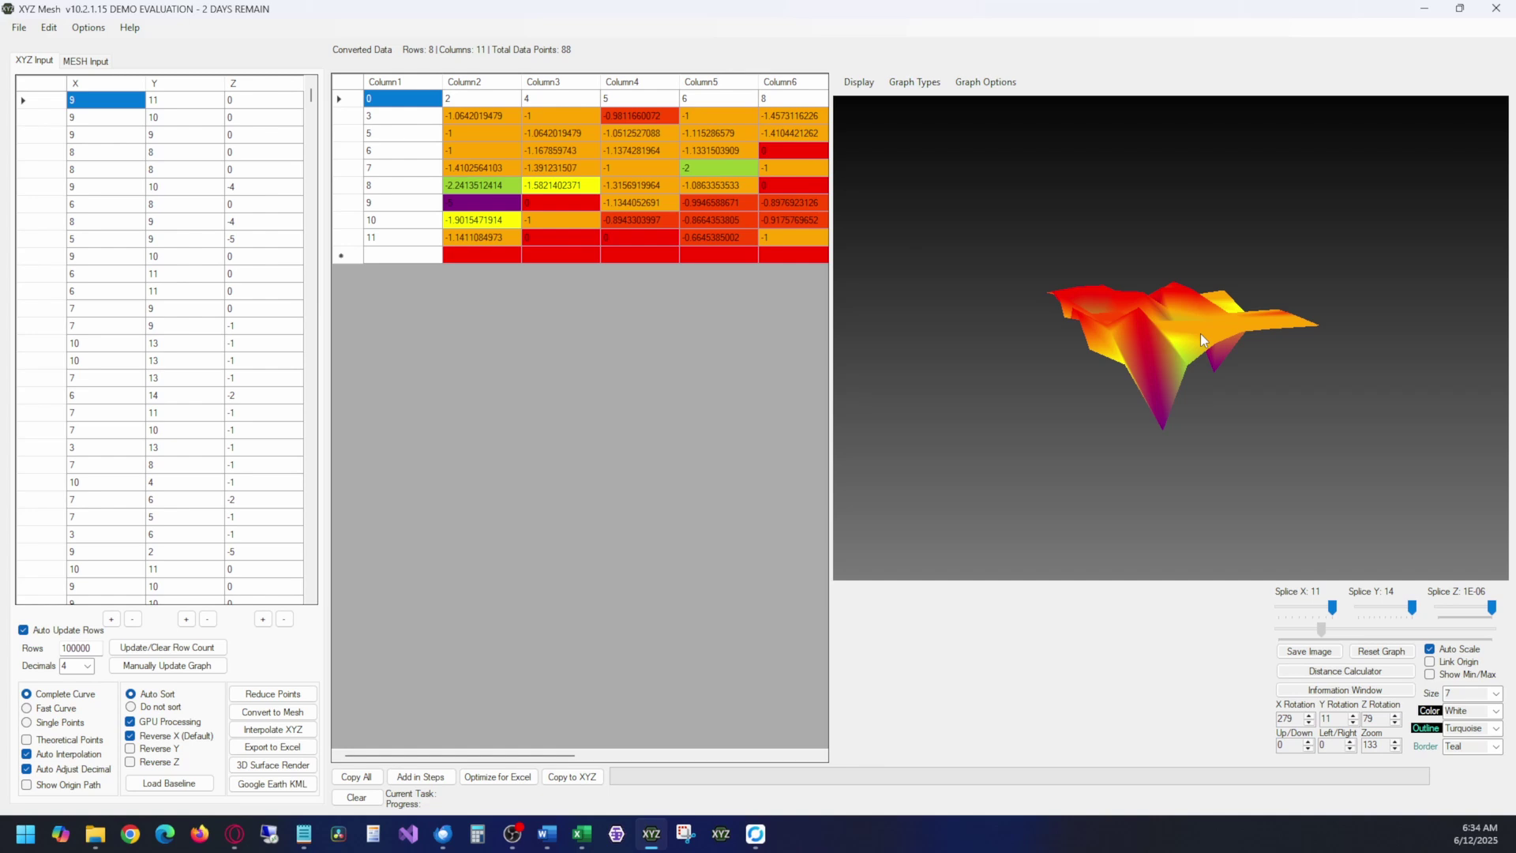
{"action": "left_click_drag", "start_coordinate": [1267, 414], "coordinate": [1350, 411]}
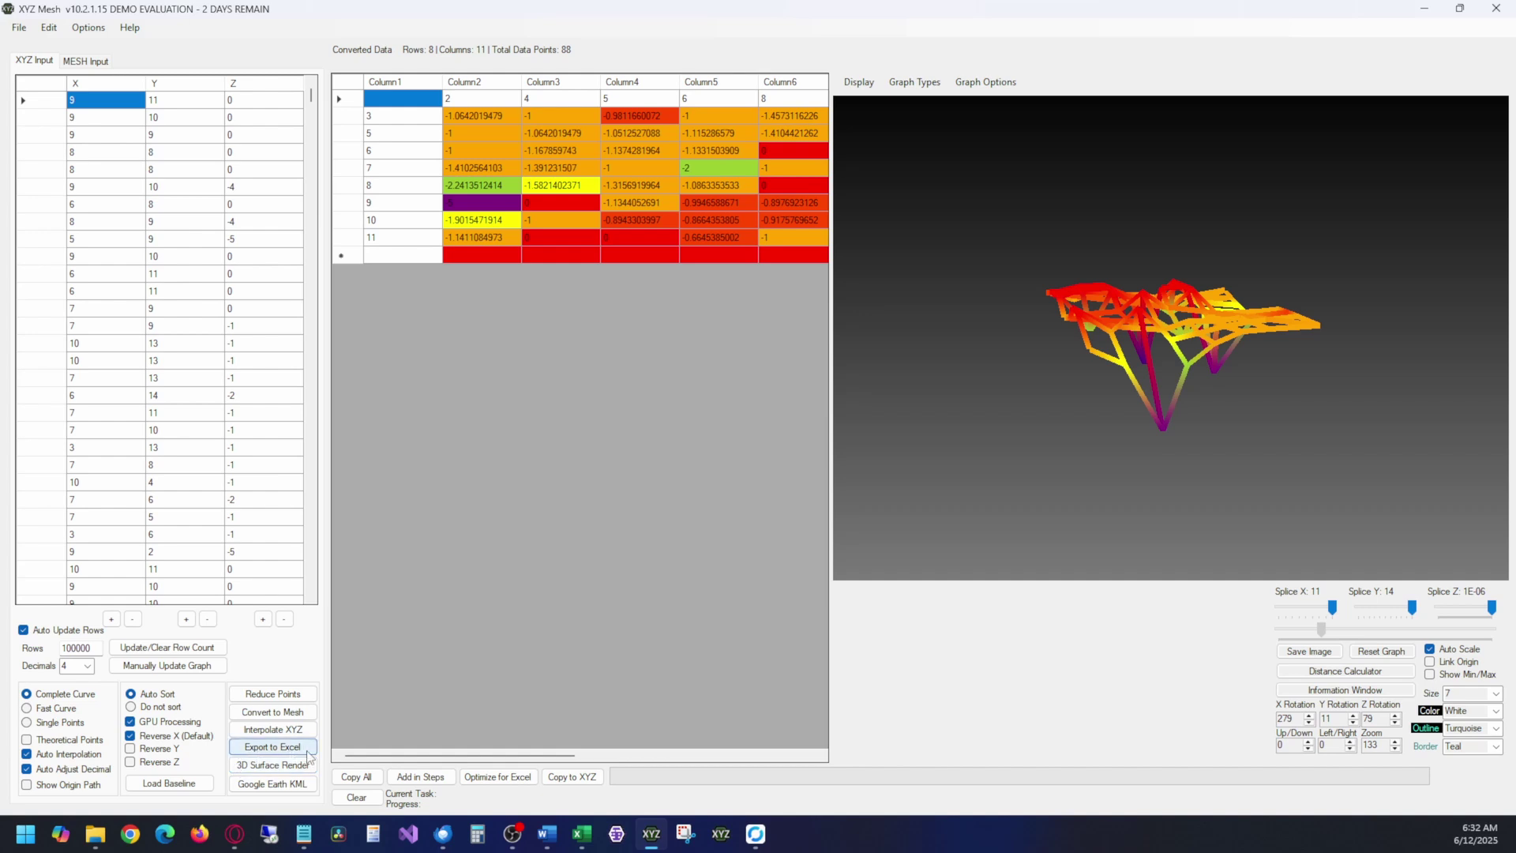
Export the mesh to a new Excel workbook as a 3-D surface chart
{"action": "left_click", "coordinate": [272, 747]}
{"action": "left_click", "coordinate": [860, 486]}
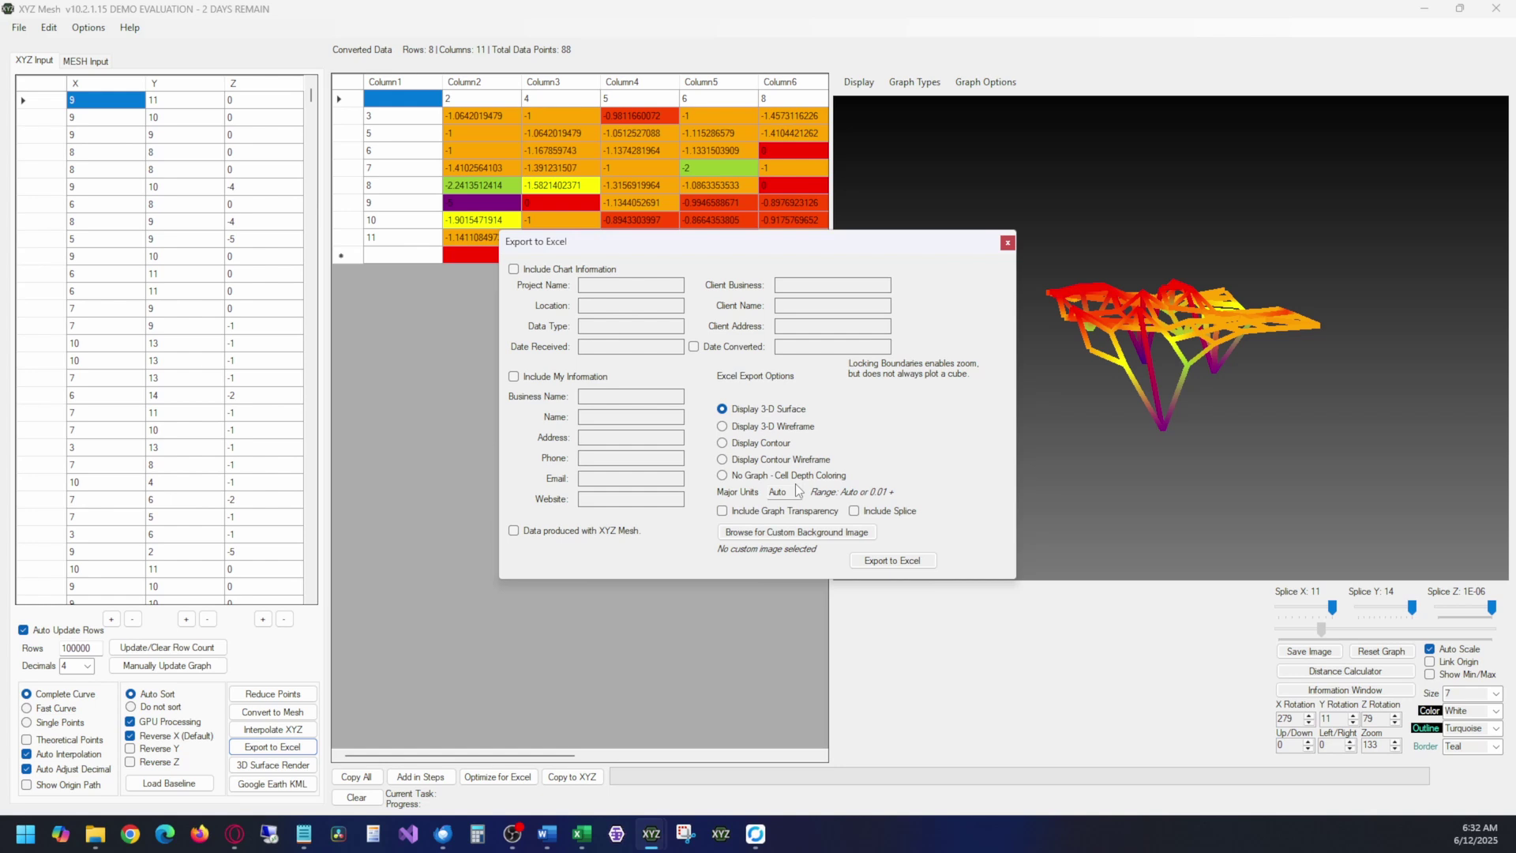
{"action": "left_click", "coordinate": [882, 561]}
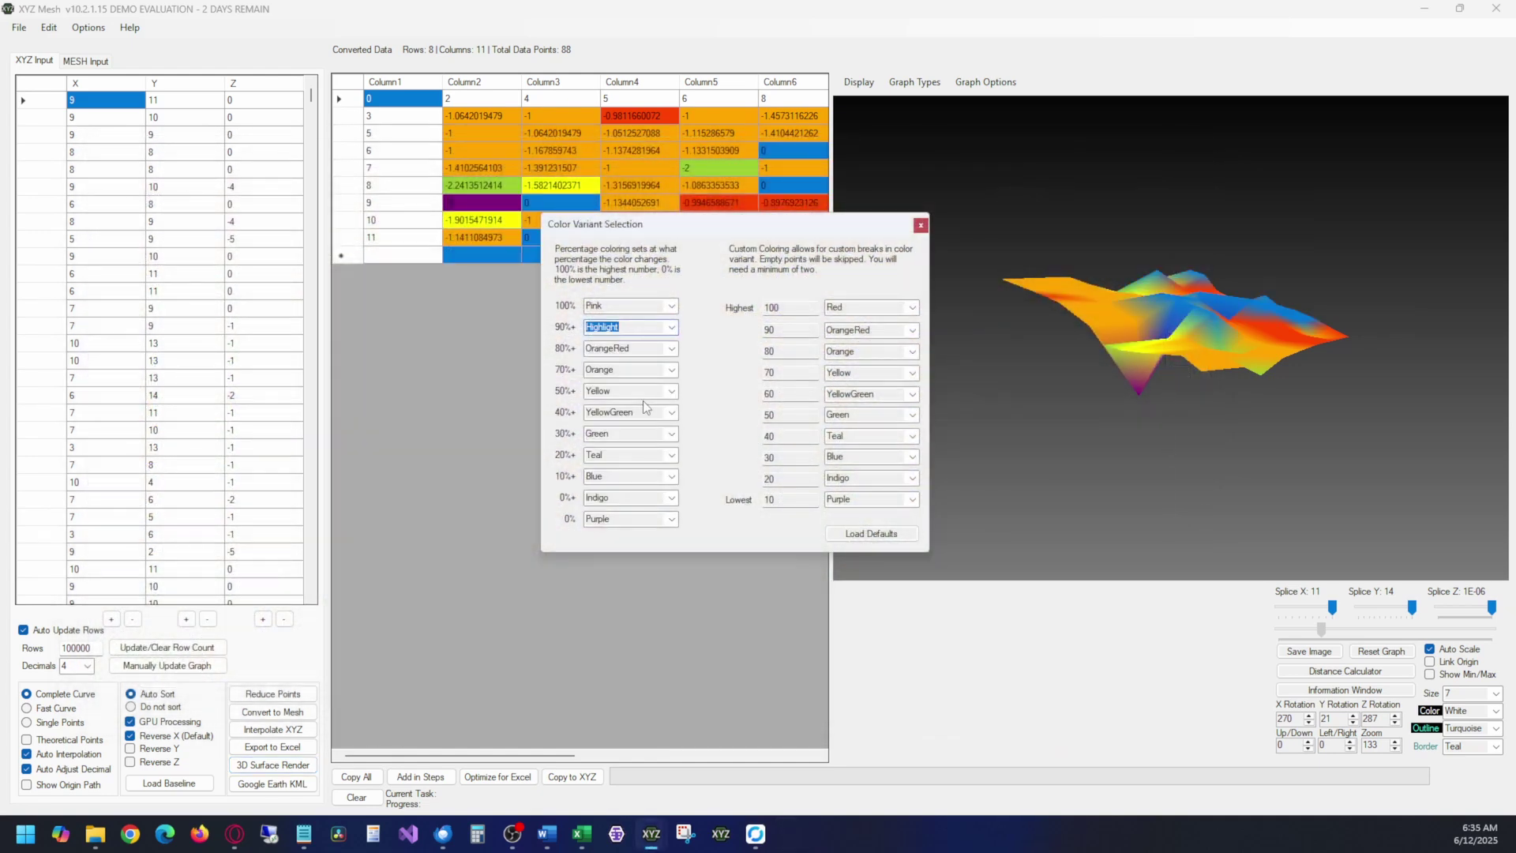
Recolour the 80%+ band of the surface from OrangeRed to RoyalBlue
{"action": "left_click", "coordinate": [671, 348]}
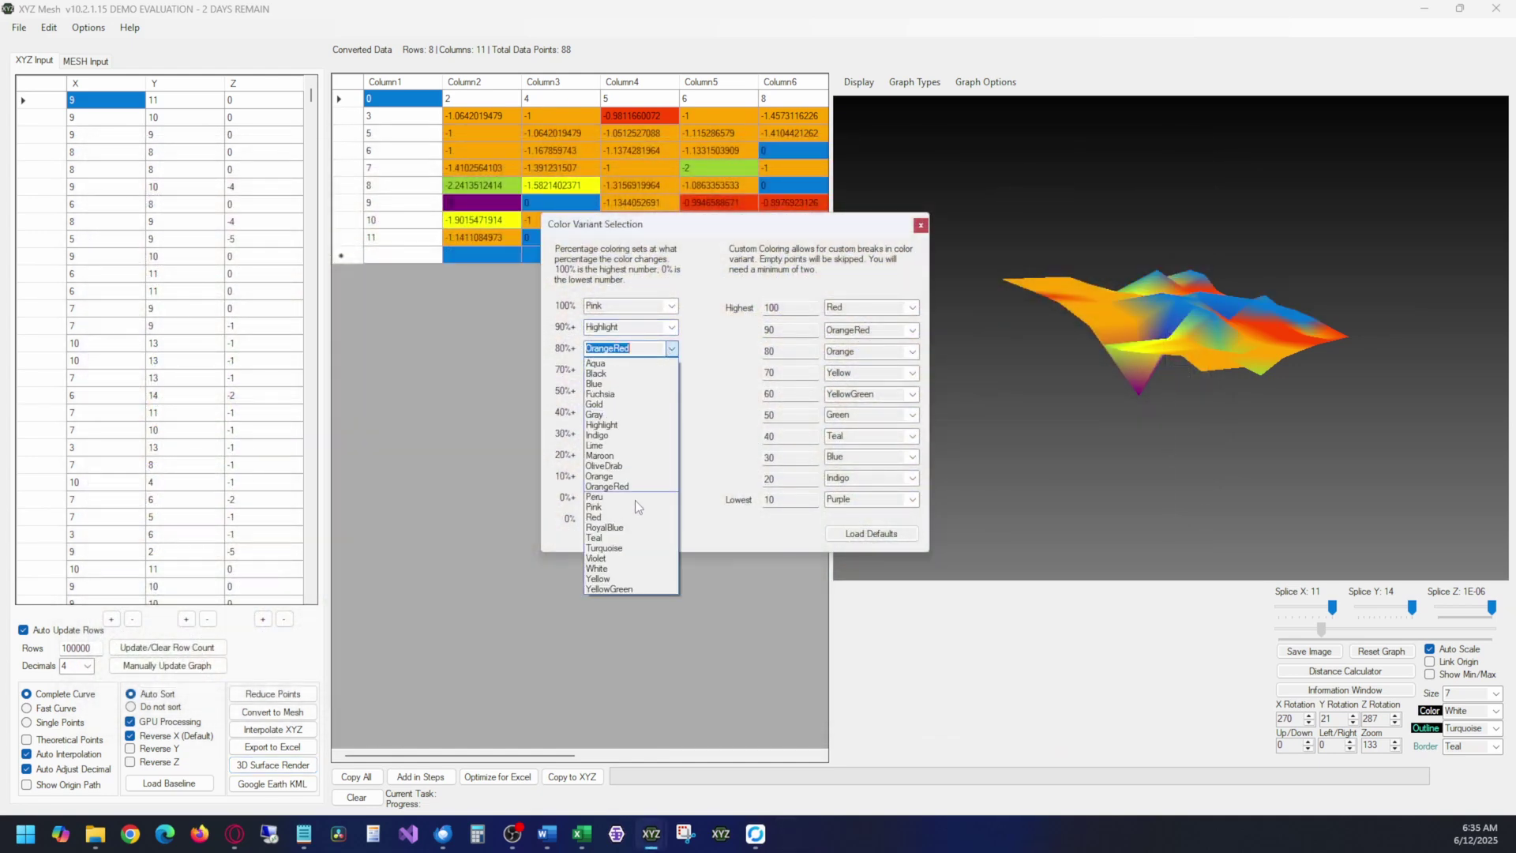
{"action": "left_click", "coordinate": [629, 528]}
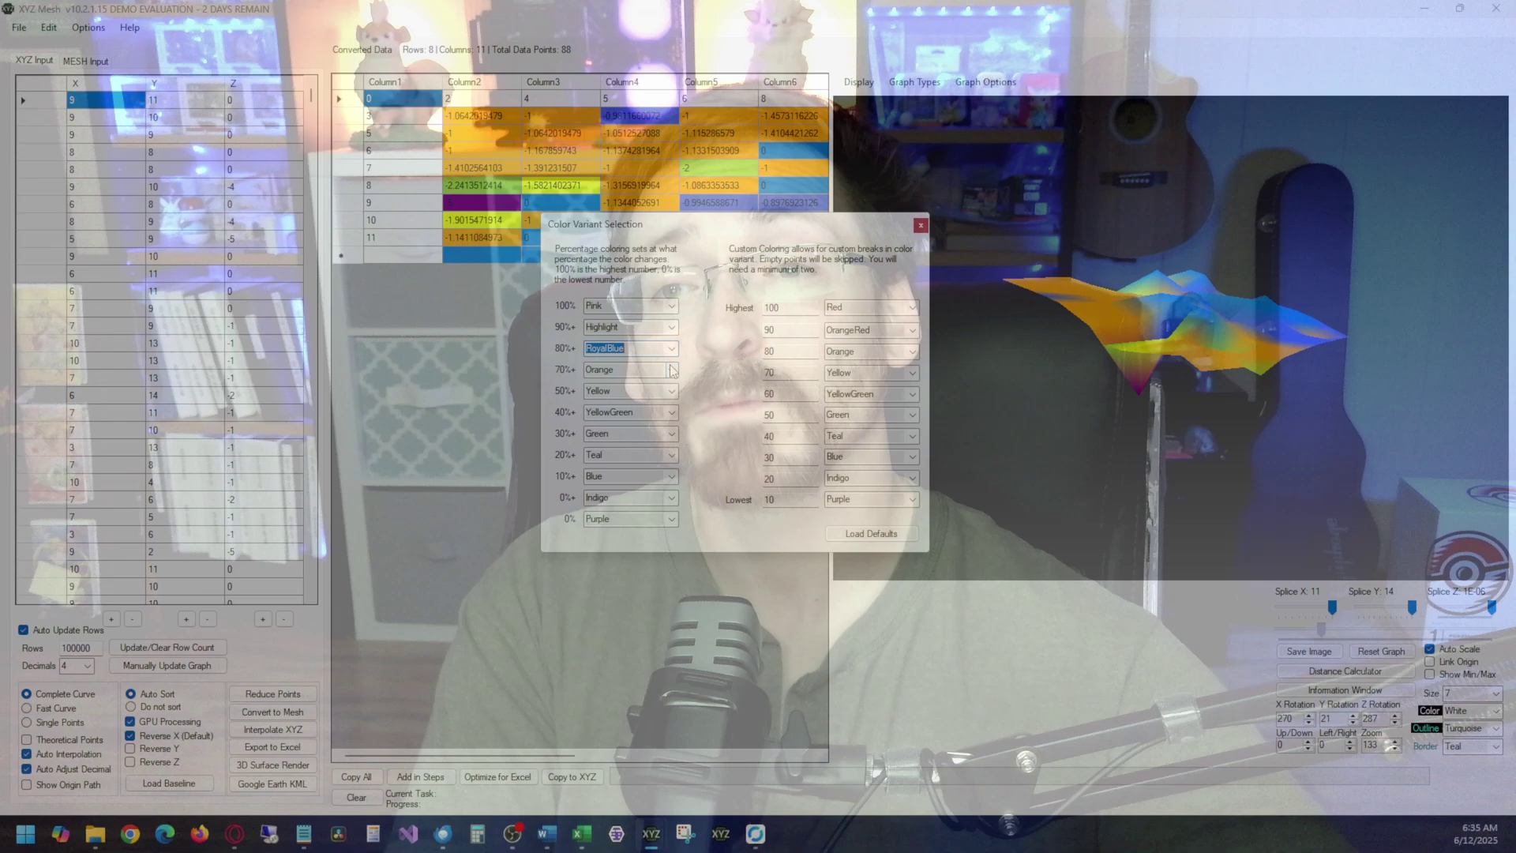